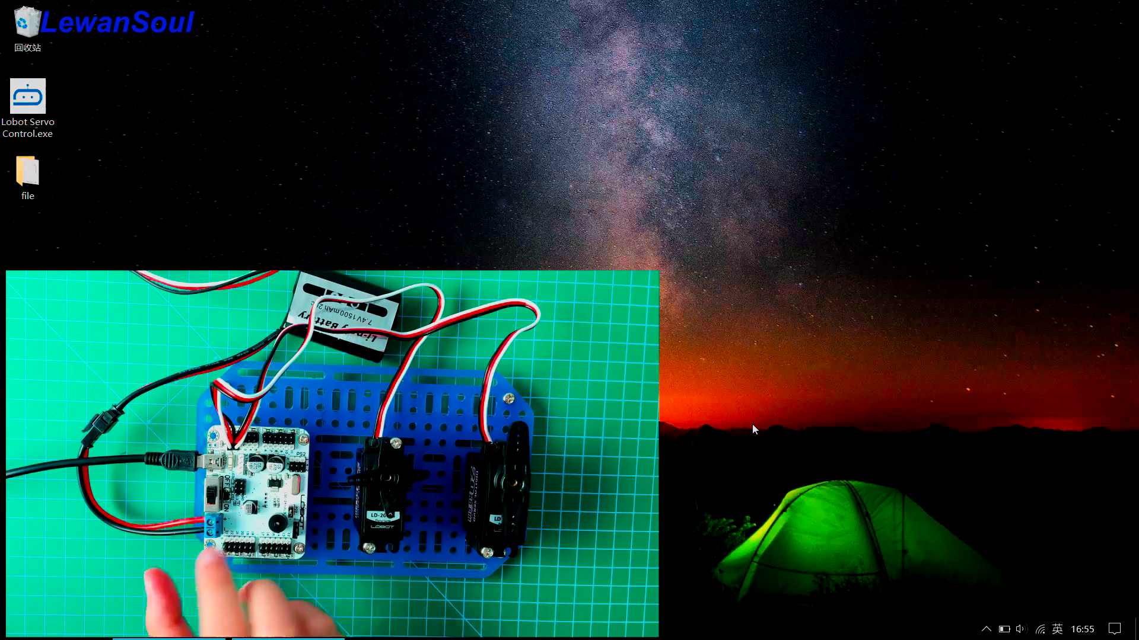
- Launch Lobot Servo Control, switch its interface to ENGLISH and hide all servo panels
{"action": "double_click", "coordinate": [43, 117]}
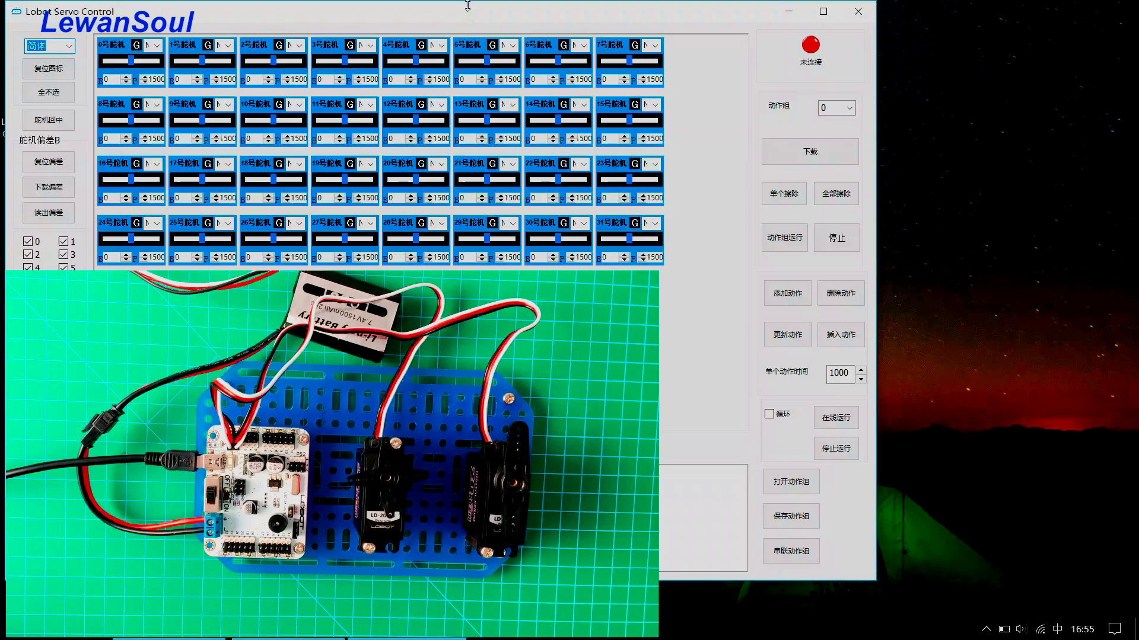
{"action": "left_click_drag", "start_coordinate": [469, 17], "coordinate": [512, 14]}
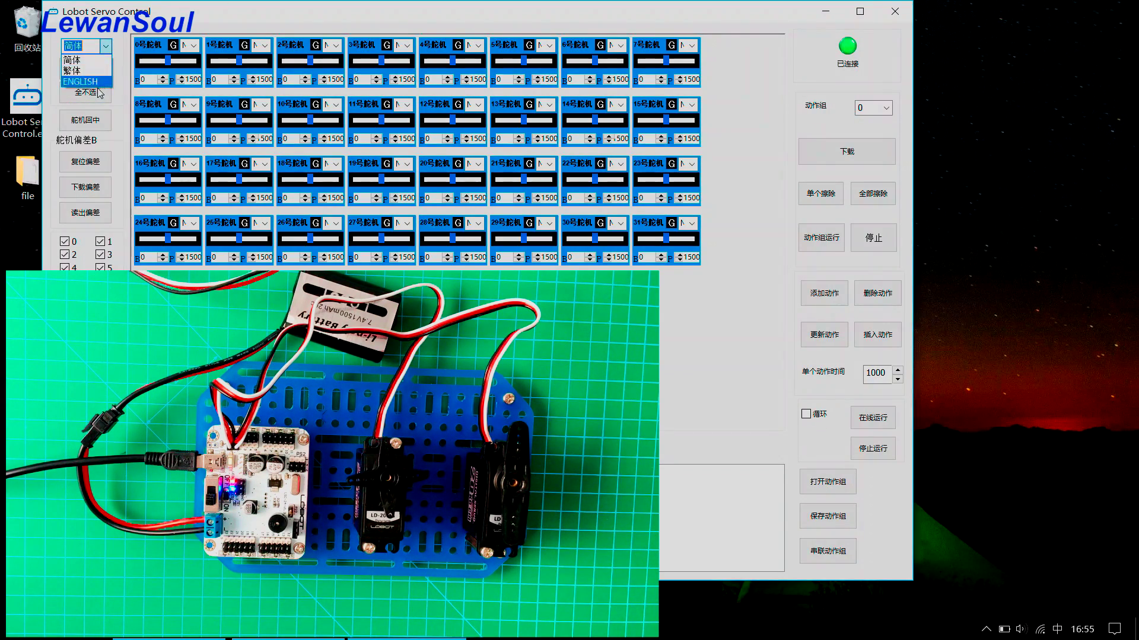
{"action": "left_click", "coordinate": [86, 45]}
{"action": "left_click", "coordinate": [86, 91]}
{"action": "left_click", "coordinate": [86, 91]}
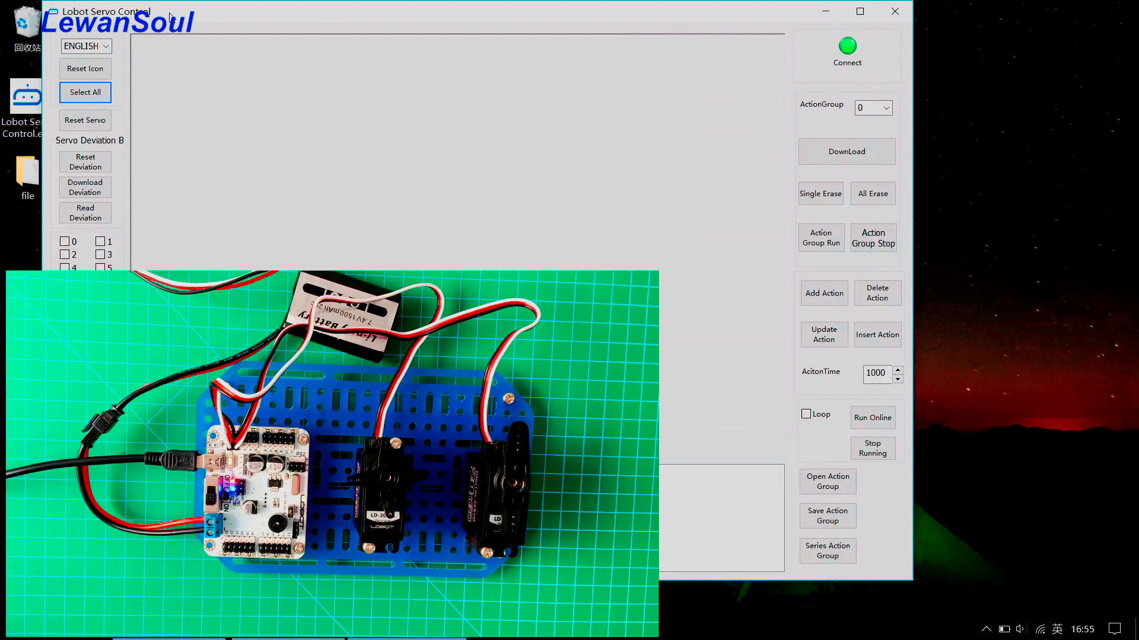
{"action": "left_click_drag", "start_coordinate": [173, 18], "coordinate": [244, 28]}
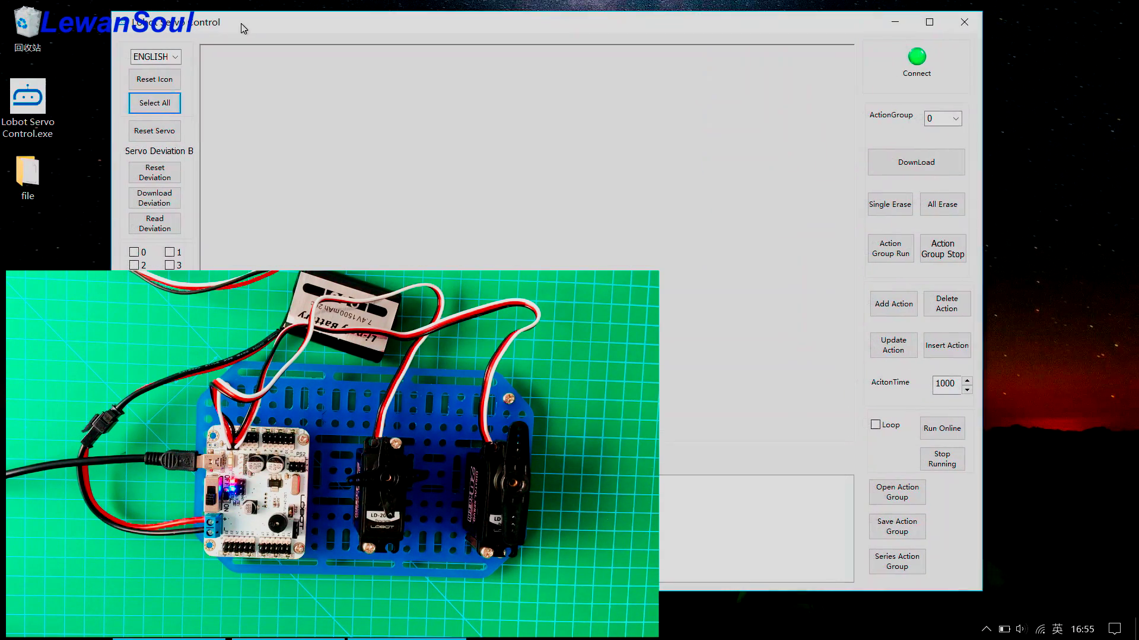
- Place the ID:1 and ID:2 panels mid-workspace and move servo 1 to 2174, servo 2 to 1081
{"action": "left_click", "coordinate": [170, 253]}
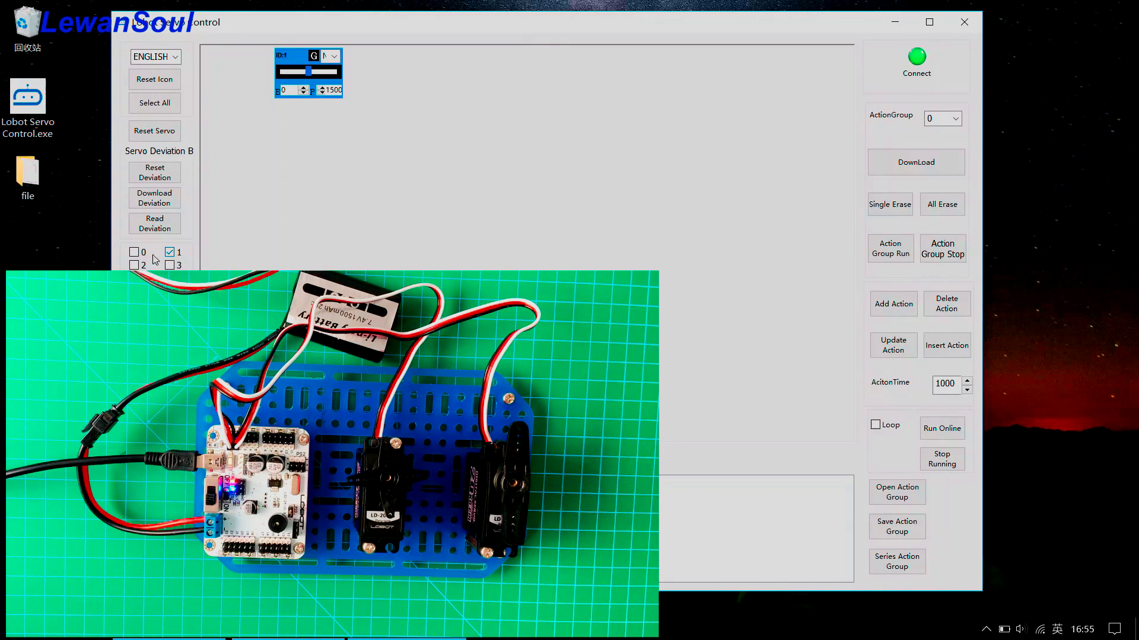
{"action": "left_click", "coordinate": [134, 265]}
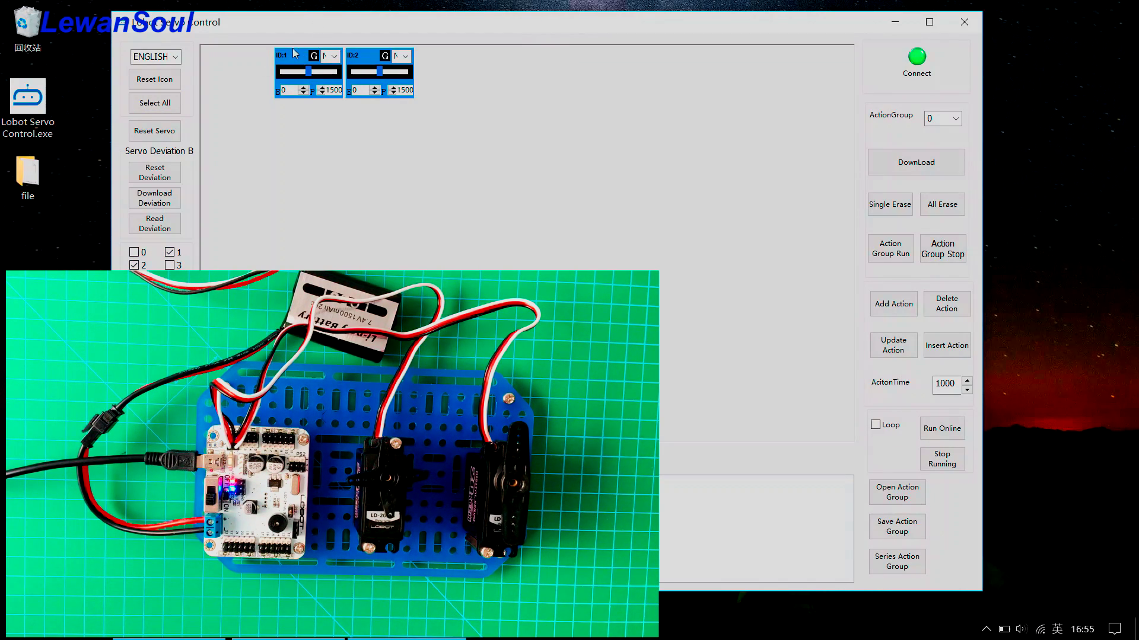
{"action": "left_click_drag", "start_coordinate": [295, 55], "coordinate": [345, 195]}
{"action": "left_click_drag", "start_coordinate": [353, 56], "coordinate": [468, 195]}
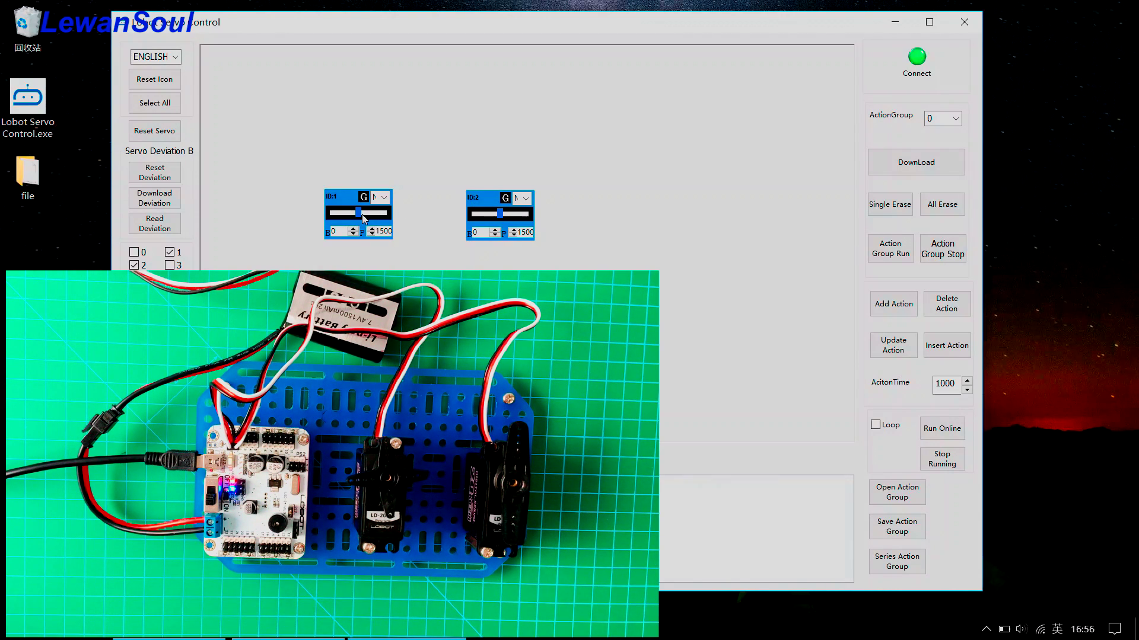
{"action": "mouse_move", "coordinate": [359, 215]}
{"action": "left_mouse_down"}
{"action": "mouse_move", "coordinate": [375, 224]}
{"action": "mouse_move", "coordinate": [343, 217]}
{"action": "mouse_move", "coordinate": [376, 224]}
{"action": "left_mouse_up"}
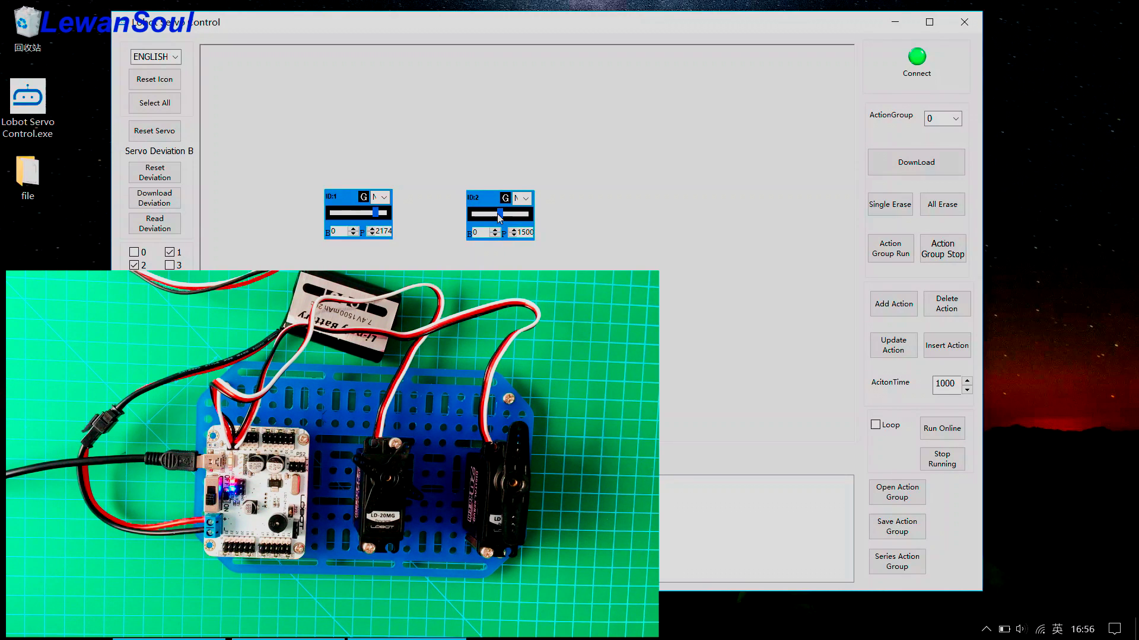
{"action": "mouse_move", "coordinate": [502, 219]}
{"action": "left_mouse_down"}
{"action": "mouse_move", "coordinate": [544, 197]}
{"action": "mouse_move", "coordinate": [490, 221]}
{"action": "left_mouse_up"}
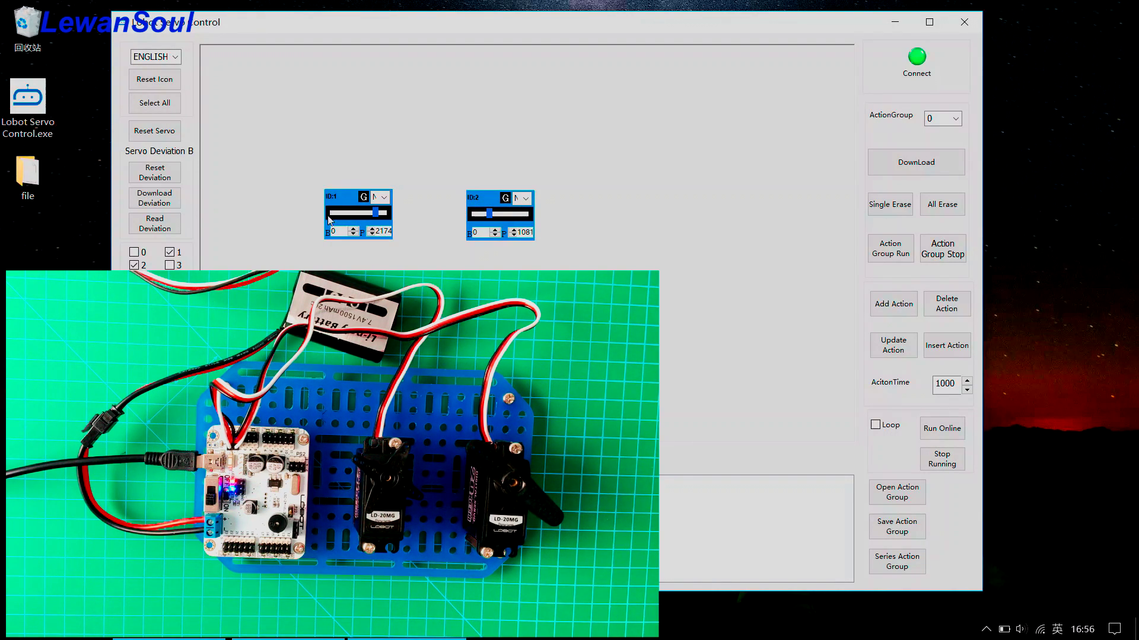
- Reset both servos, then turn servo 1 and servo 2 fully to position 500
{"action": "left_click", "coordinate": [163, 135]}
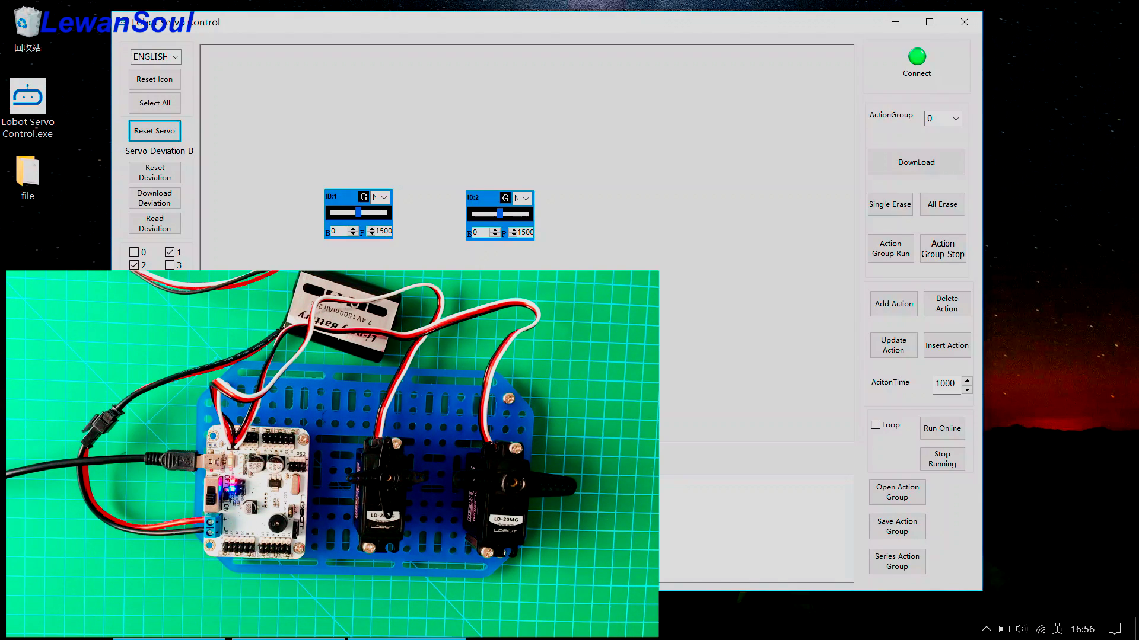
{"action": "key", "text": "BackSpace"}
{"action": "left_click_drag", "start_coordinate": [358, 218], "coordinate": [306, 218]}
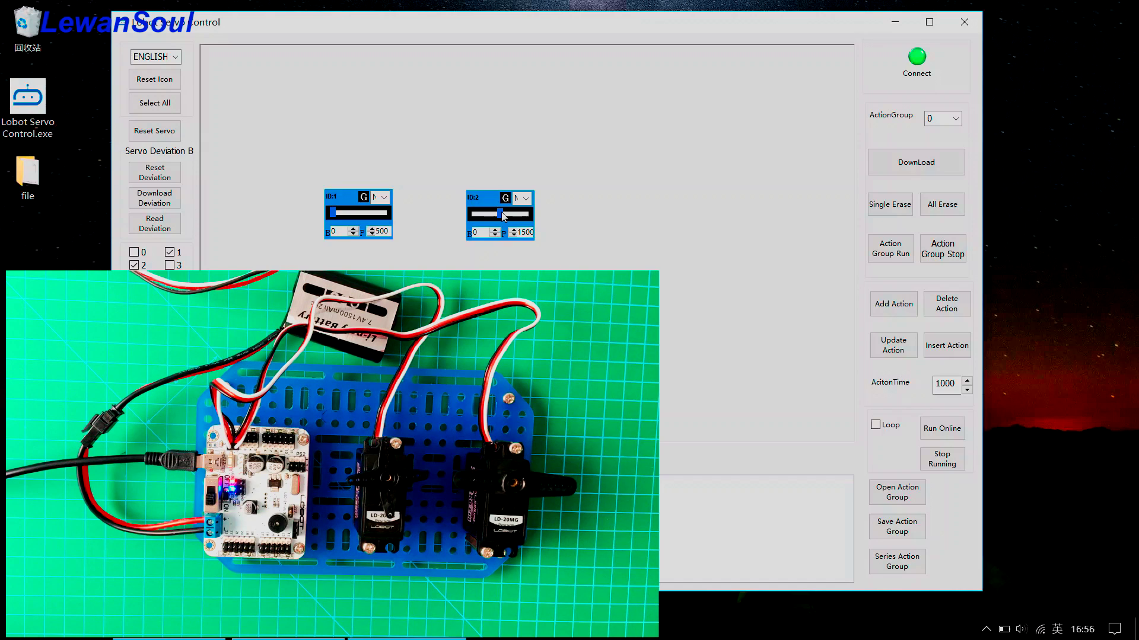
{"action": "left_click_drag", "start_coordinate": [503, 215], "coordinate": [472, 215]}
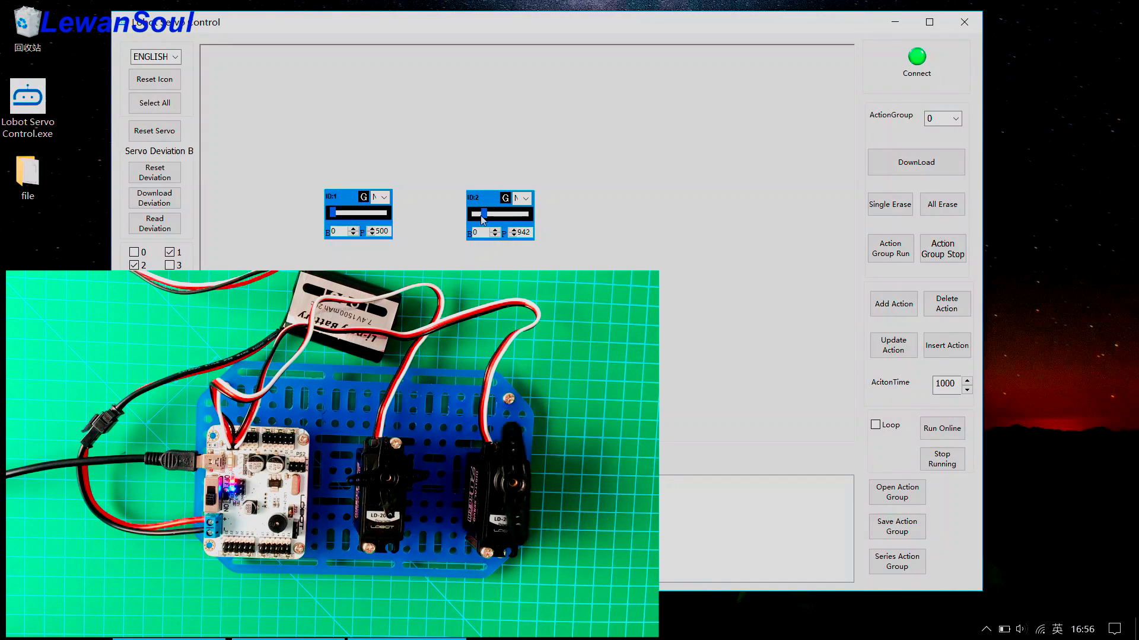
- Record the #1 P500 #2 P500 pose as action 1 and enter 300 as the action time
{"action": "left_click", "coordinate": [893, 310]}
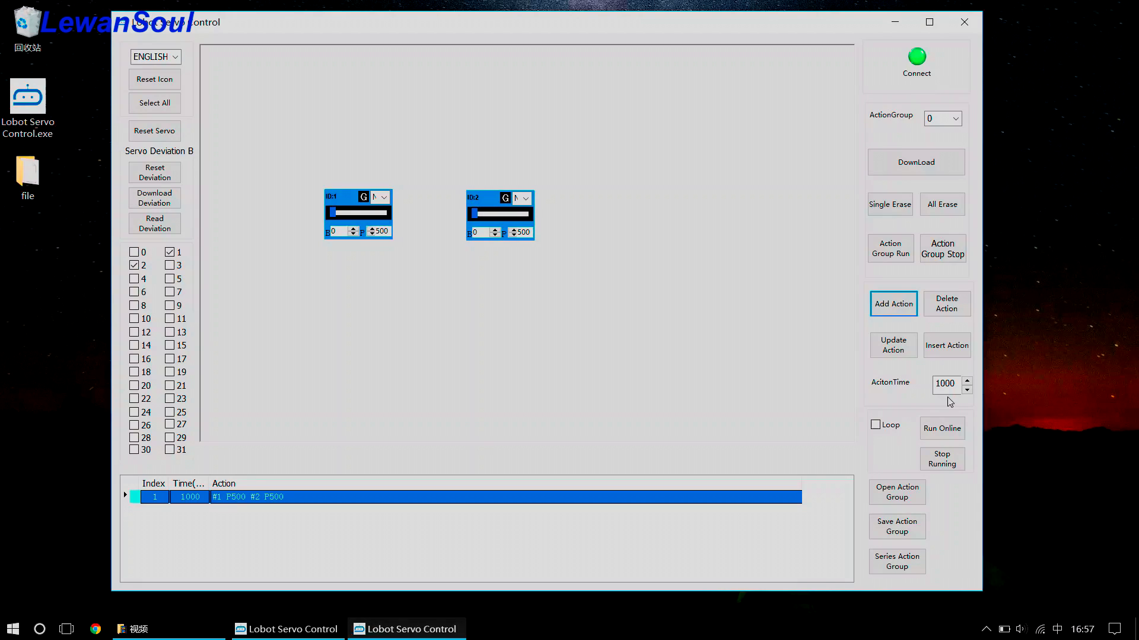
{"action": "left_click_drag", "start_coordinate": [955, 383], "coordinate": [929, 386]}
{"action": "type", "text": "3"}
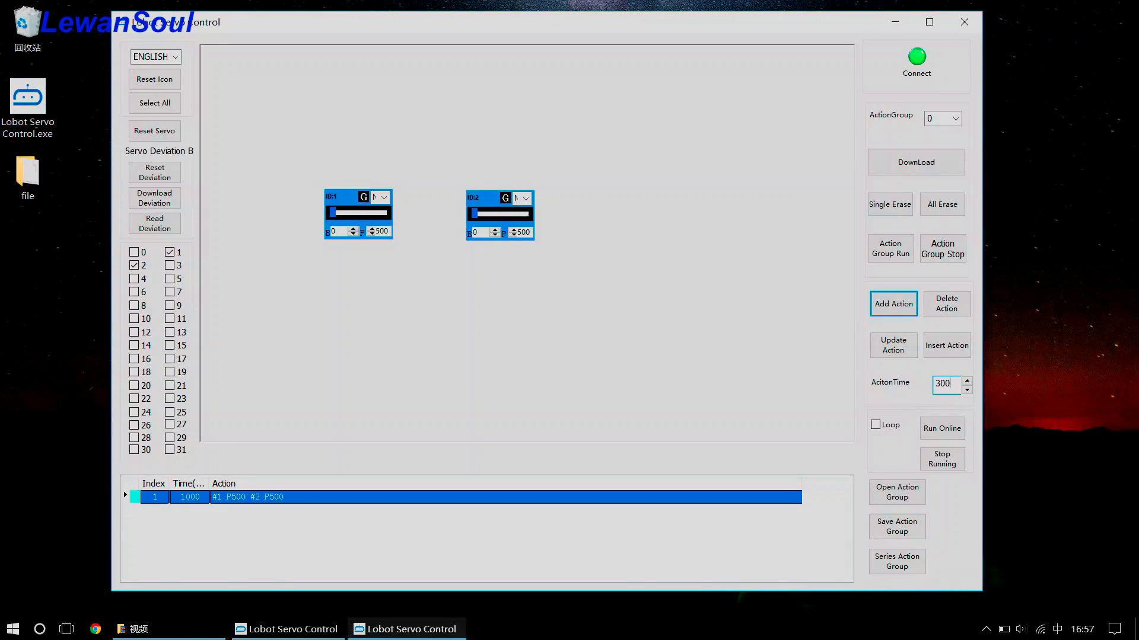
- Apply 300 ms to action 1, then add actions with both servos at 2500 and back at 500
{"action": "left_click", "coordinate": [891, 349]}
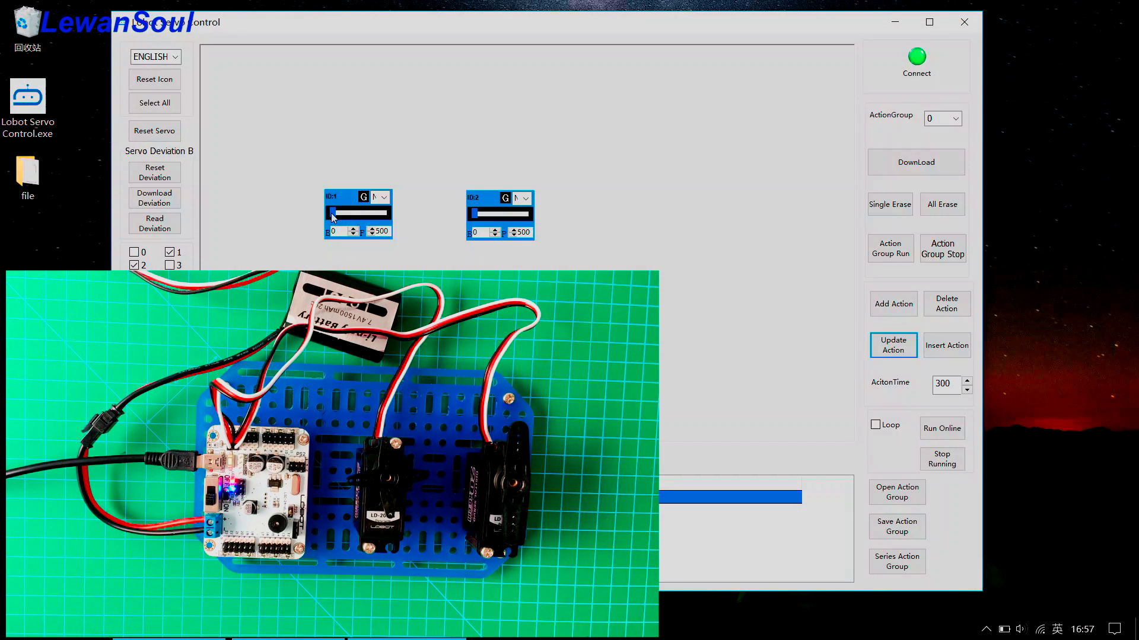
{"action": "left_click_drag", "start_coordinate": [333, 217], "coordinate": [385, 213]}
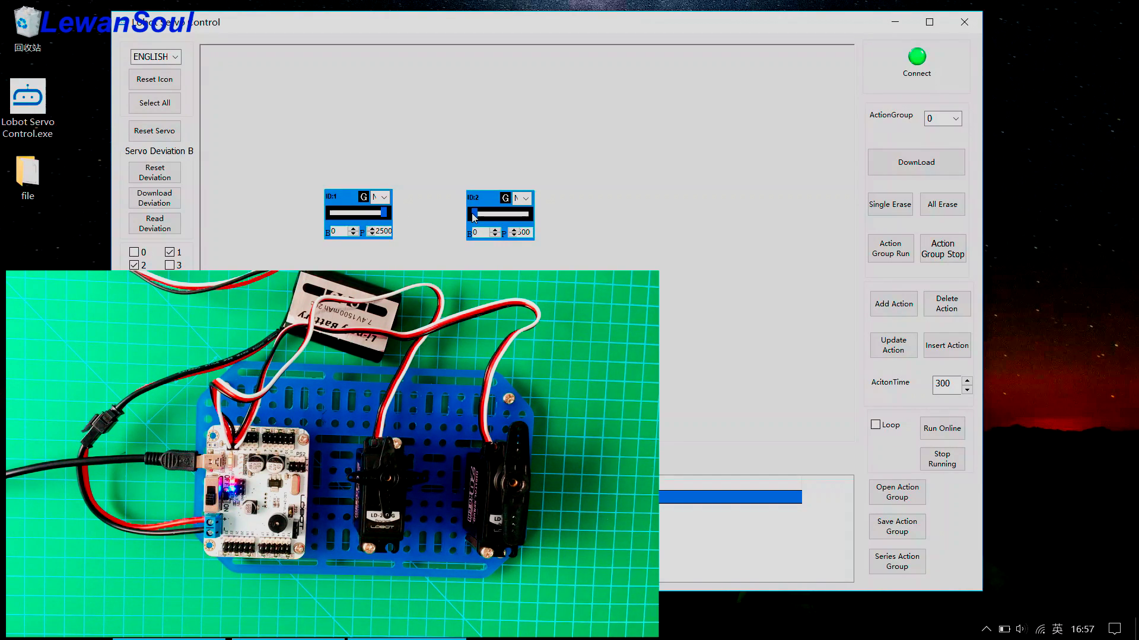
{"action": "left_click_drag", "start_coordinate": [490, 222], "coordinate": [567, 216]}
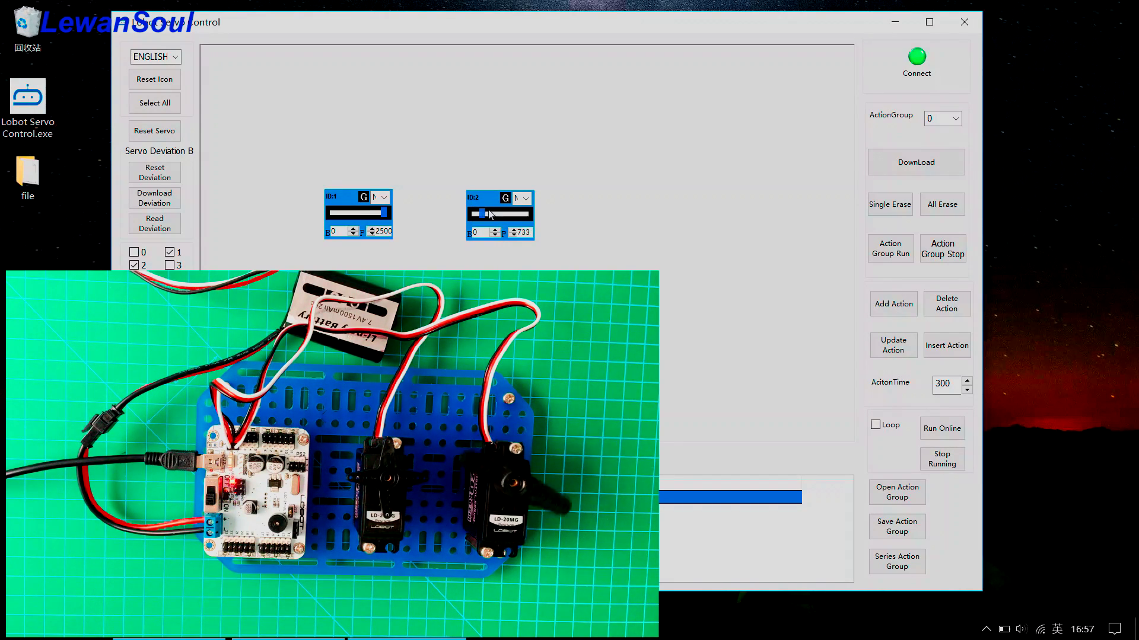
{"action": "left_click", "coordinate": [892, 305]}
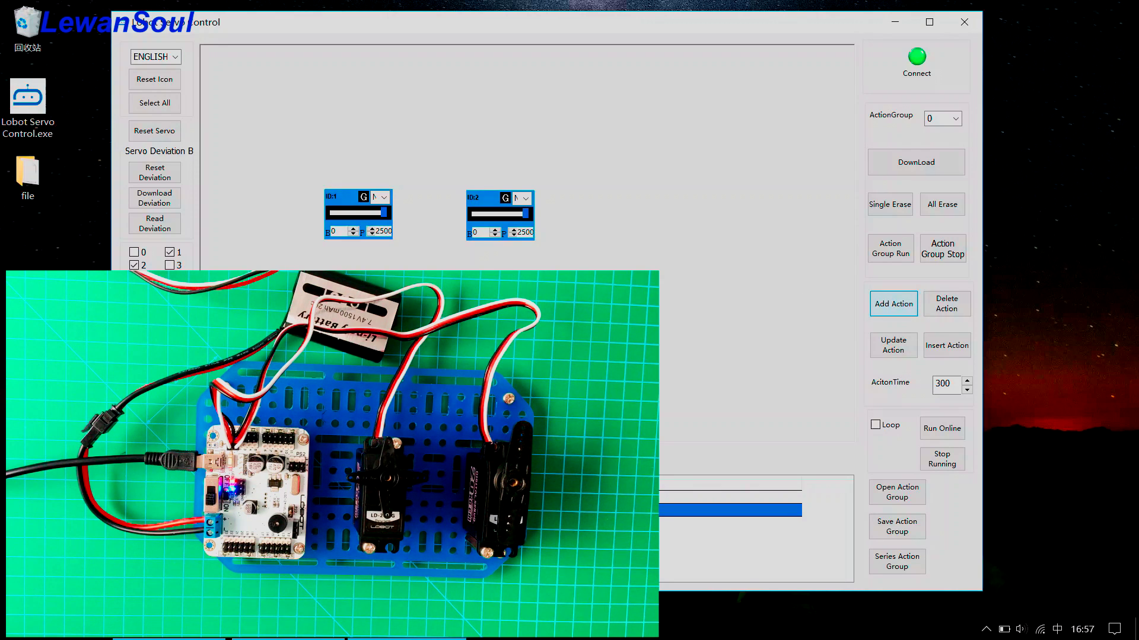
{"action": "left_click_drag", "start_coordinate": [383, 218], "coordinate": [333, 214]}
{"action": "left_click_drag", "start_coordinate": [529, 215], "coordinate": [474, 213]}
{"action": "left_click", "coordinate": [903, 306]}
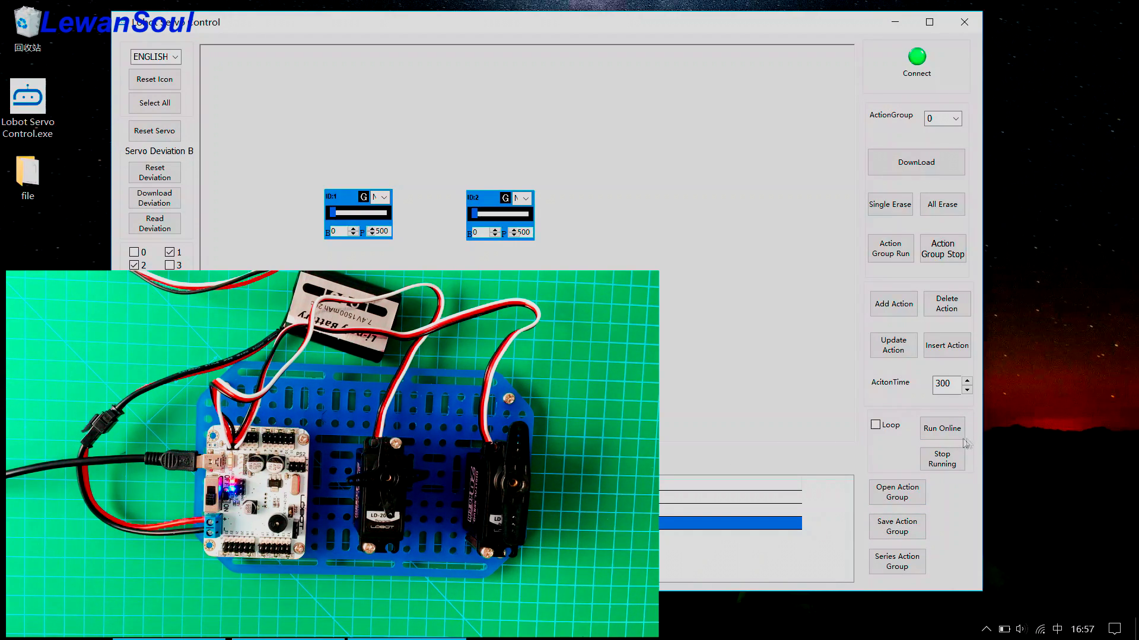
- Run the three-action sequence online twice, dismissing each finish message
{"action": "left_click", "coordinate": [942, 433]}
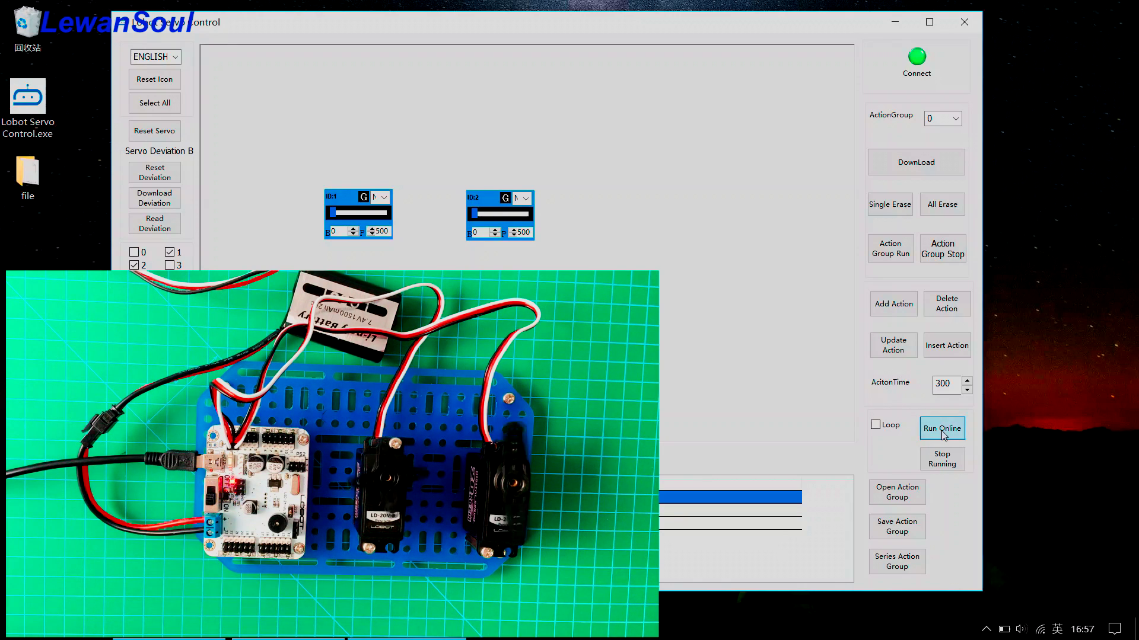
{"action": "key", "text": "Return"}
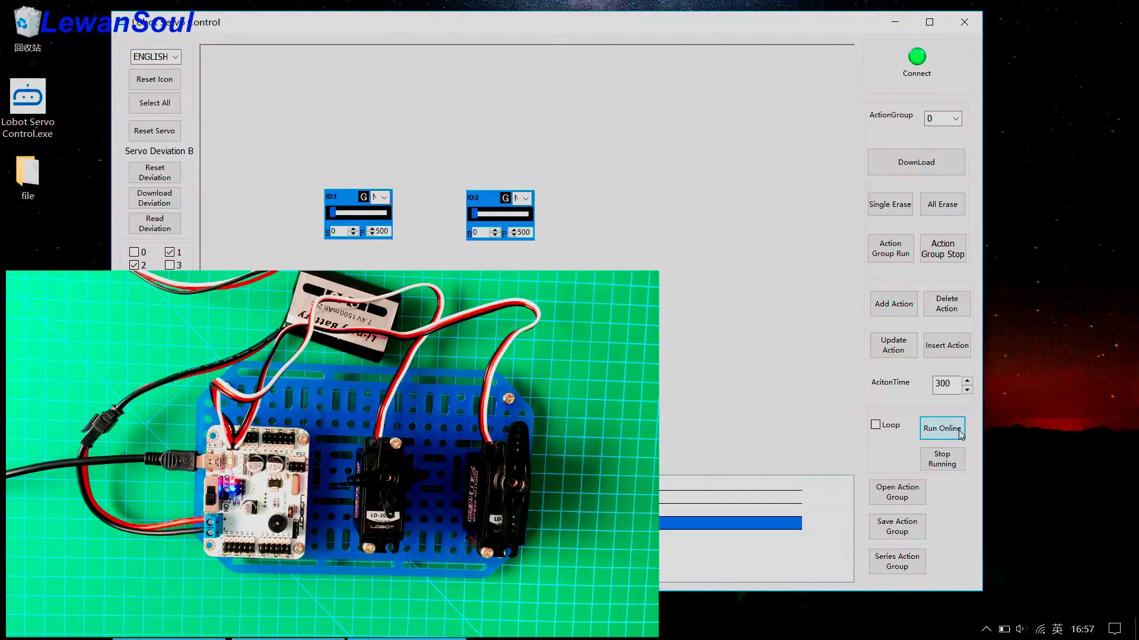
{"action": "left_click", "coordinate": [942, 430]}
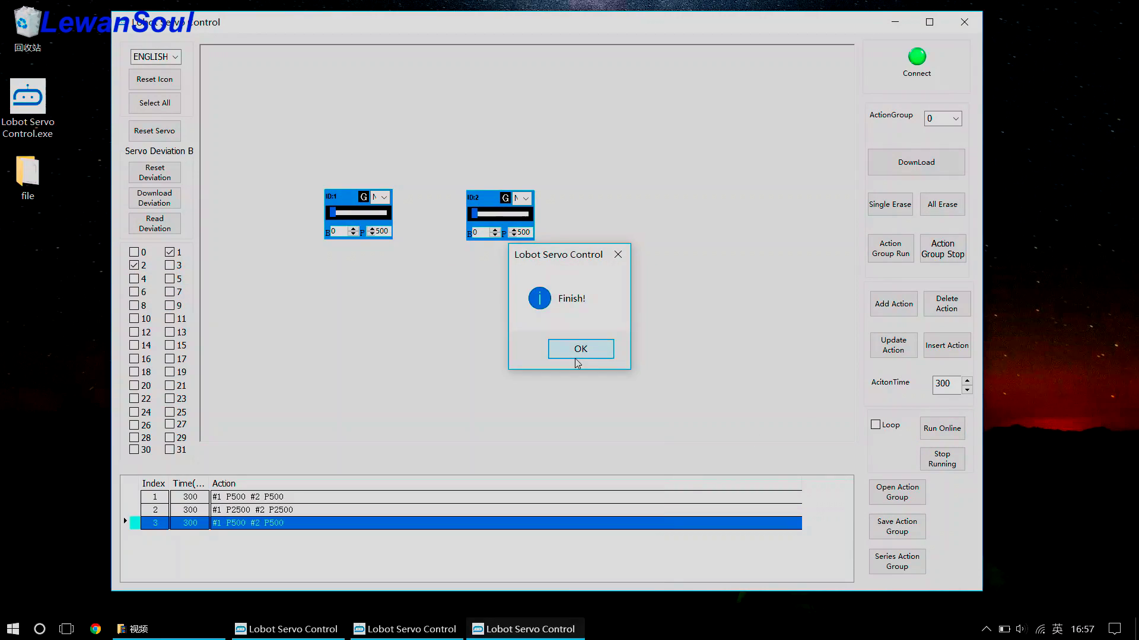
{"action": "left_click", "coordinate": [580, 351]}
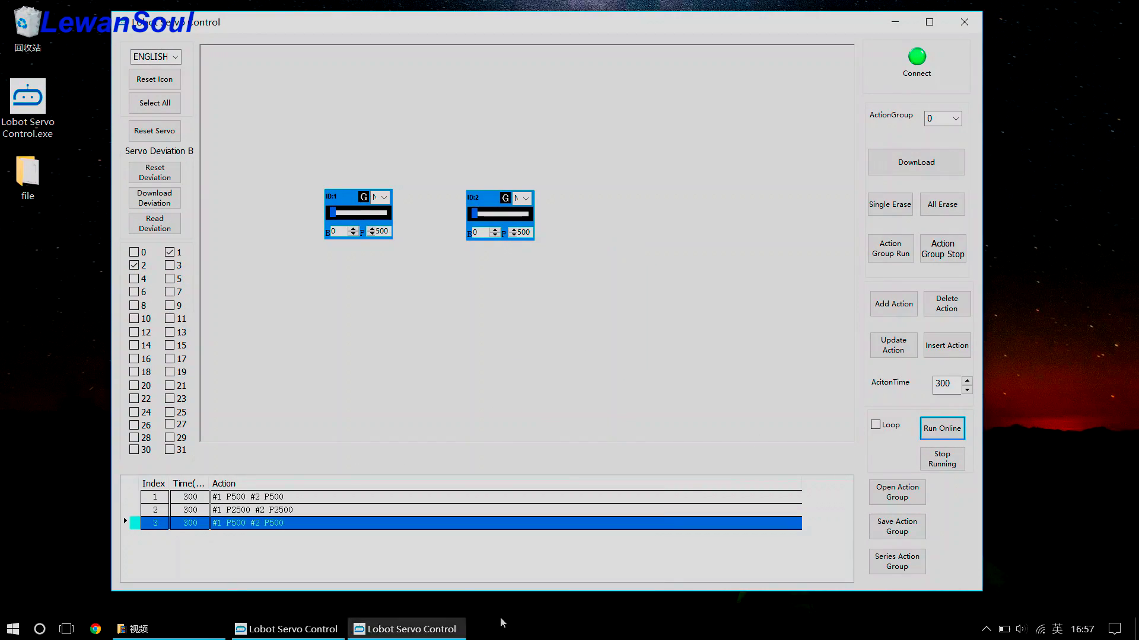
- Save the action group as 1.rob, replacing the existing file
{"action": "left_click", "coordinate": [896, 526]}
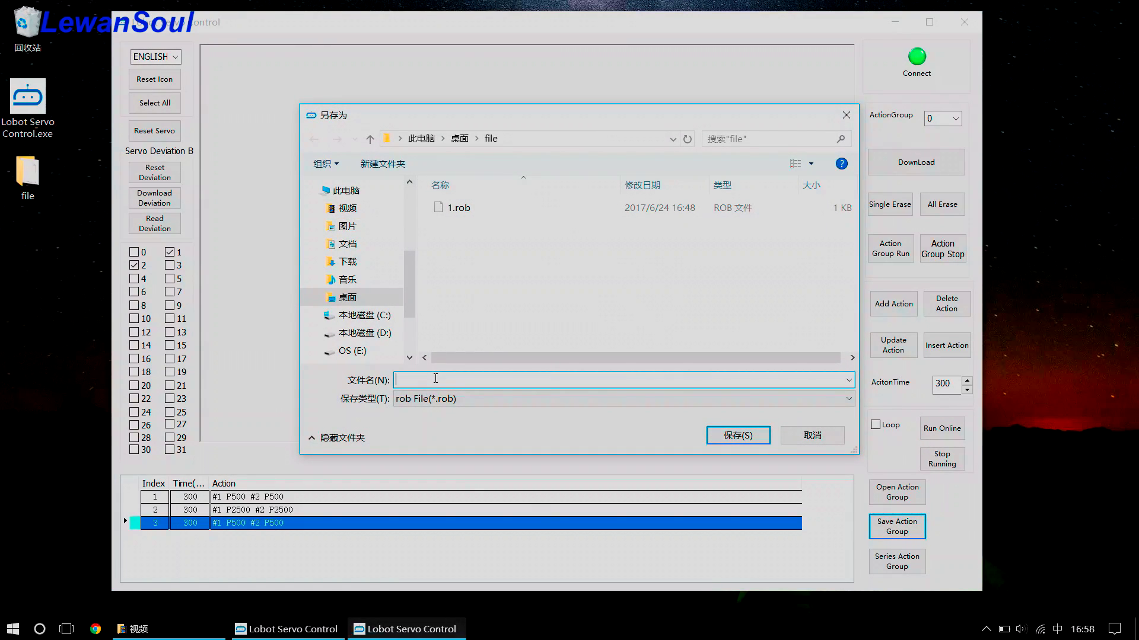
{"action": "type", "text": "1"}
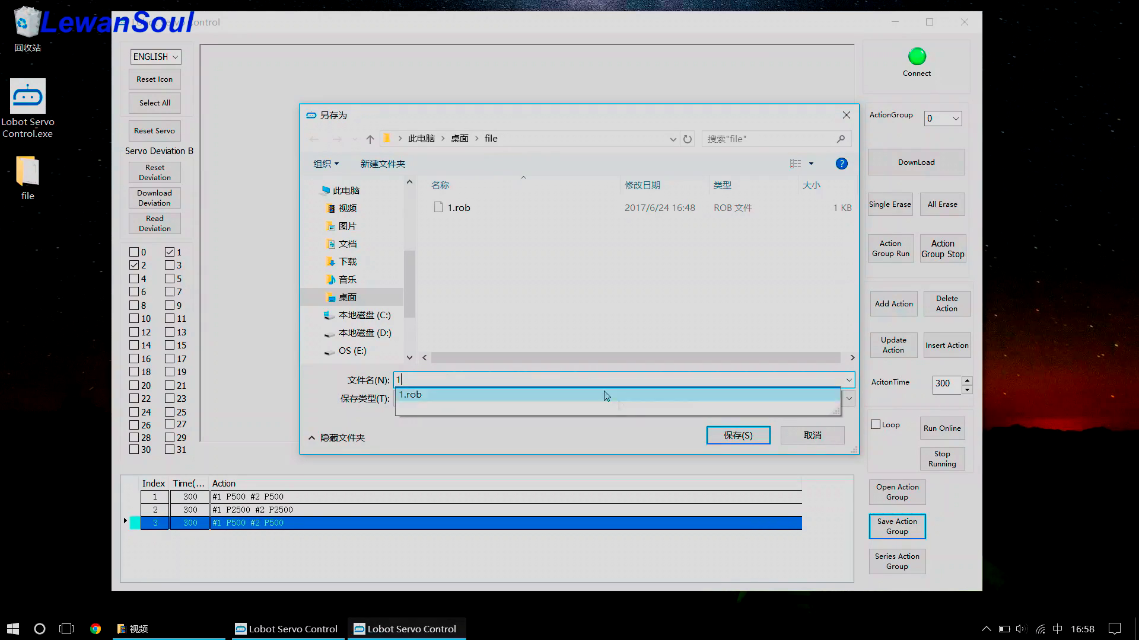
{"action": "left_click", "coordinate": [739, 439]}
{"action": "left_click", "coordinate": [610, 319]}
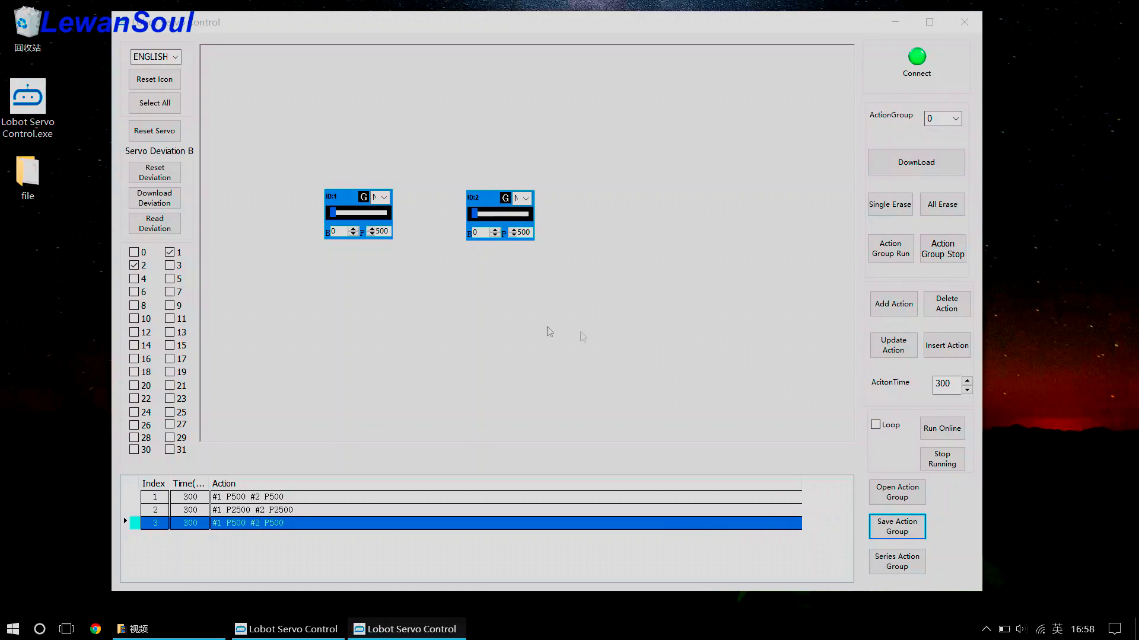
- Download the action group to the controller as action group 0
{"action": "left_click", "coordinate": [955, 118]}
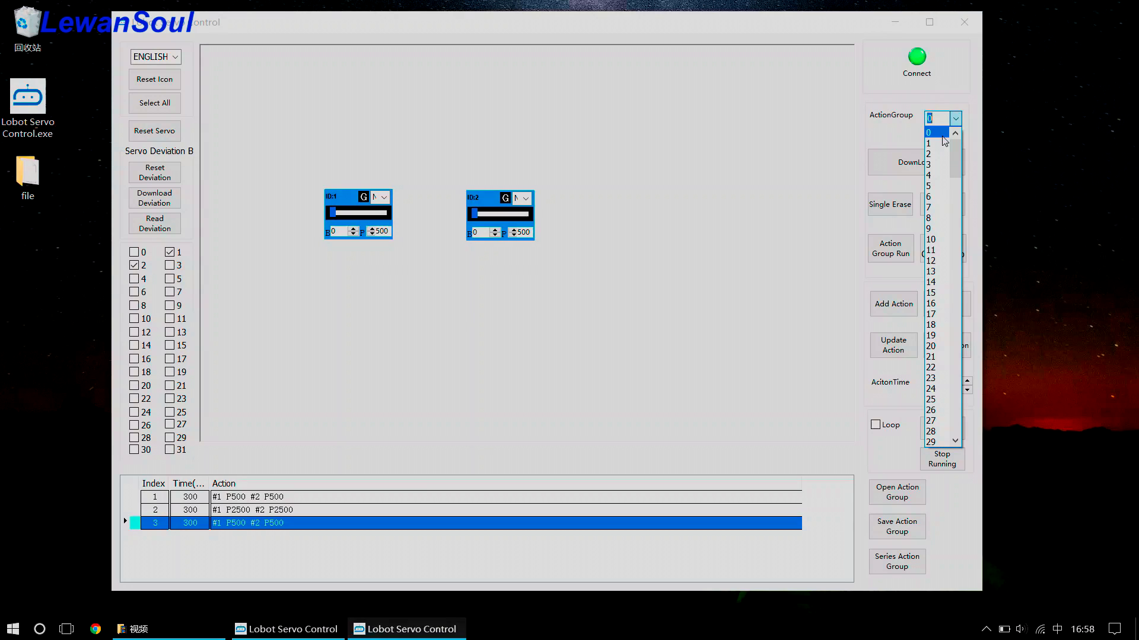
{"action": "left_click", "coordinate": [932, 135]}
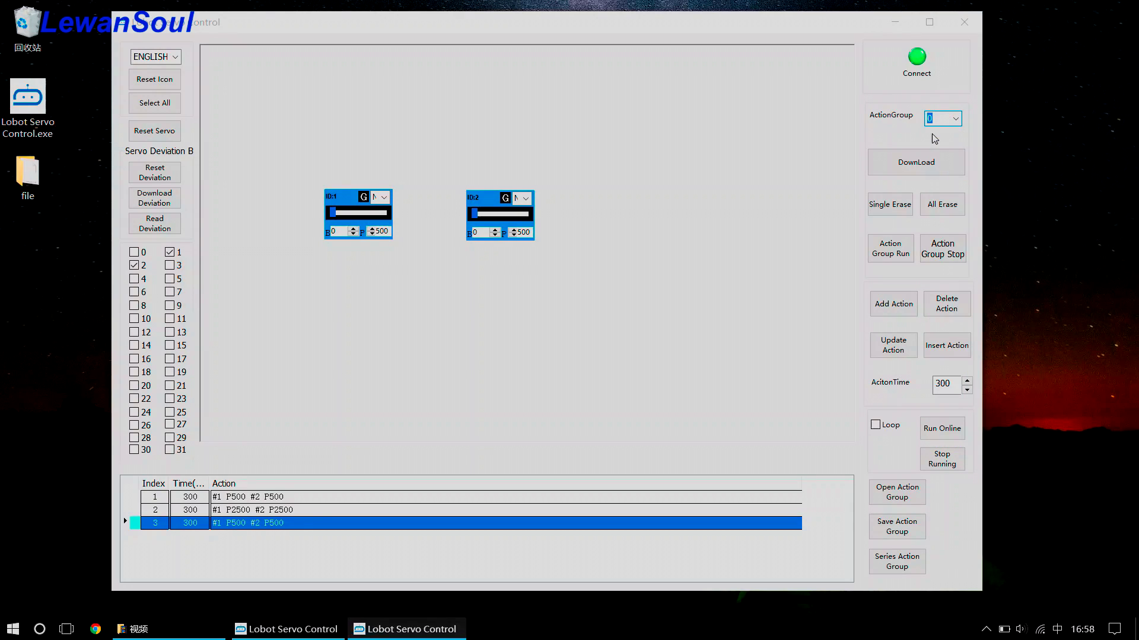
{"action": "left_click", "coordinate": [927, 168]}
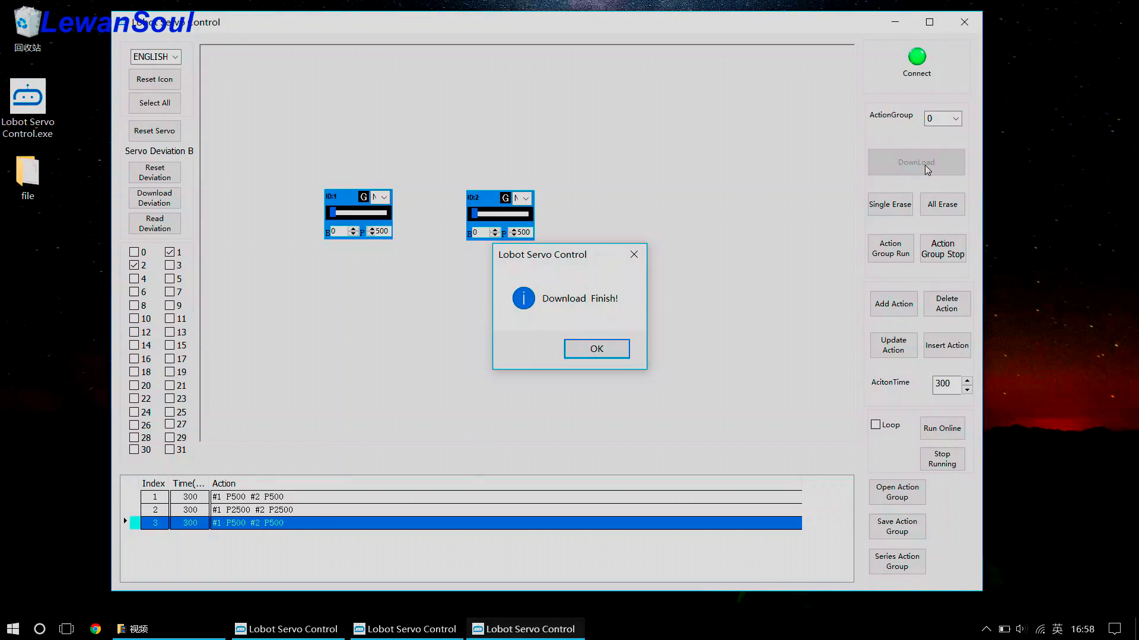
{"action": "left_click", "coordinate": [599, 348]}
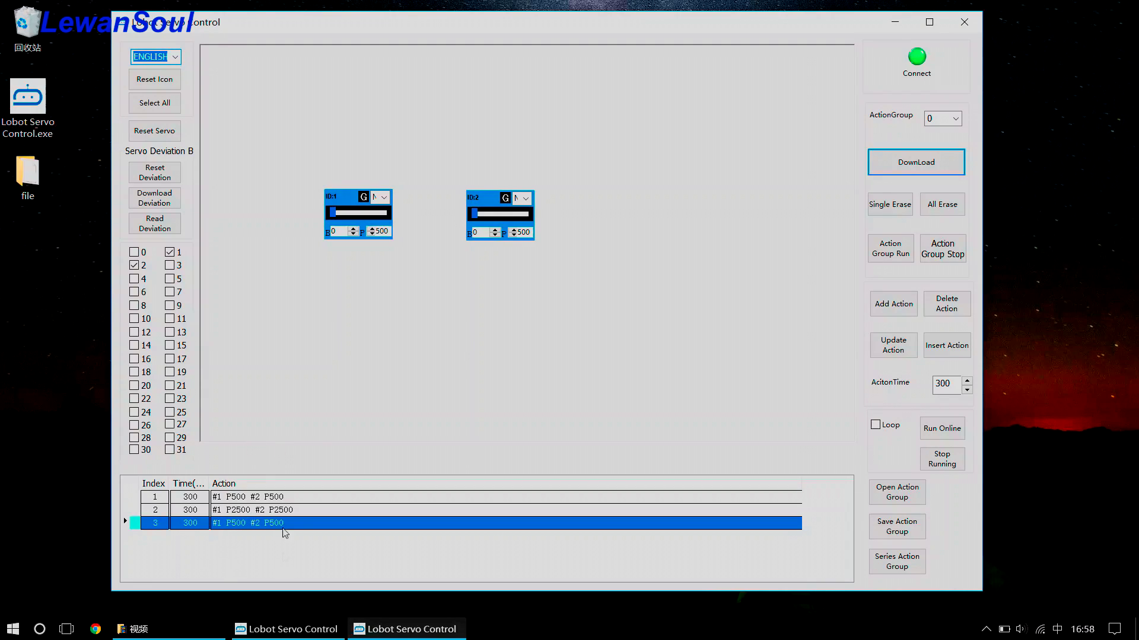
- Delete all three action rows to empty the list
{"action": "left_click", "coordinate": [961, 314]}
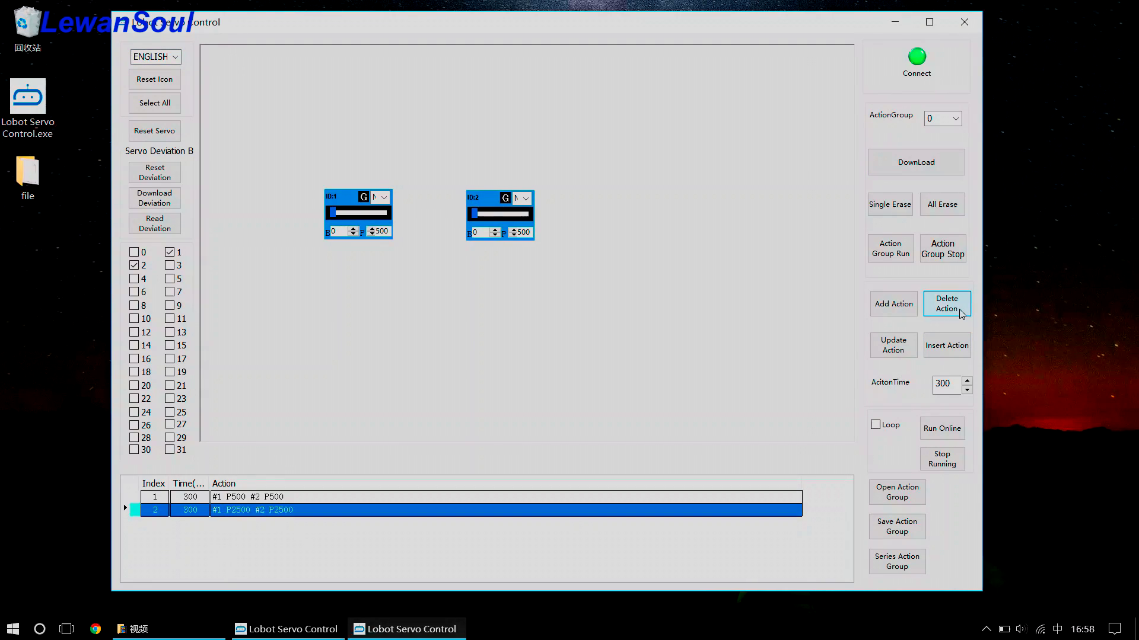
{"action": "left_click", "coordinate": [962, 314]}
{"action": "left_click", "coordinate": [961, 313]}
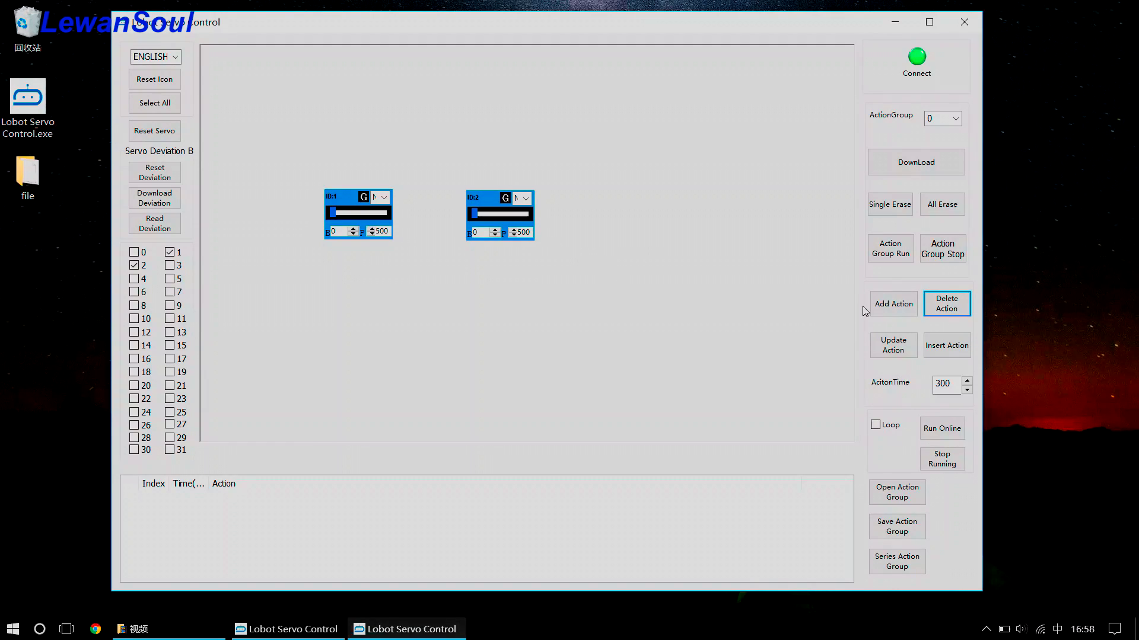
- Add a #1 P500 #2 P500 action and update its time to 800 ms
{"action": "left_click", "coordinate": [898, 308]}
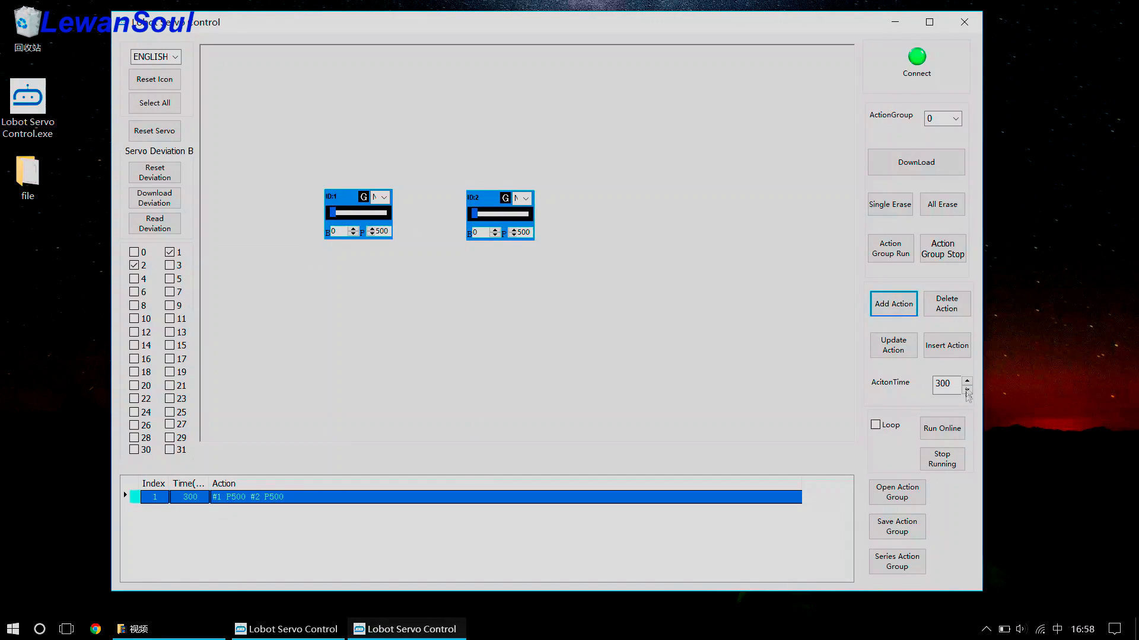
{"action": "left_click_drag", "start_coordinate": [954, 386], "coordinate": [928, 385]}
{"action": "type", "text": "8"}
{"action": "left_click", "coordinate": [900, 348]}
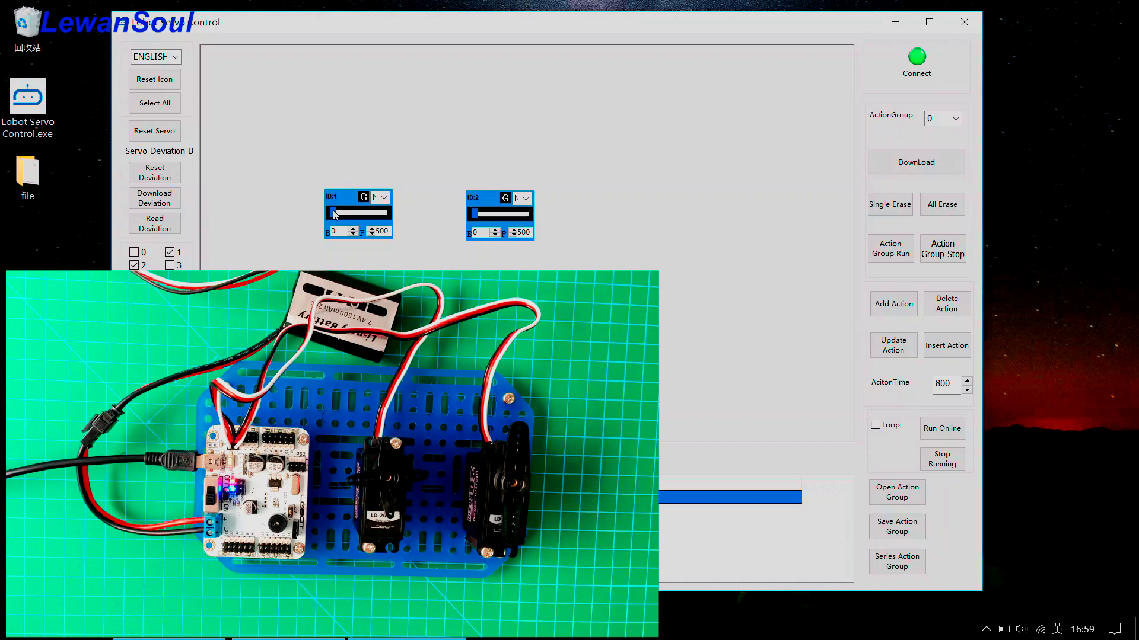
- Add four actions: servo 1 at 2500, both at 500, servo 2 at 2500, both at 500
{"action": "left_click_drag", "start_coordinate": [335, 215], "coordinate": [391, 227]}
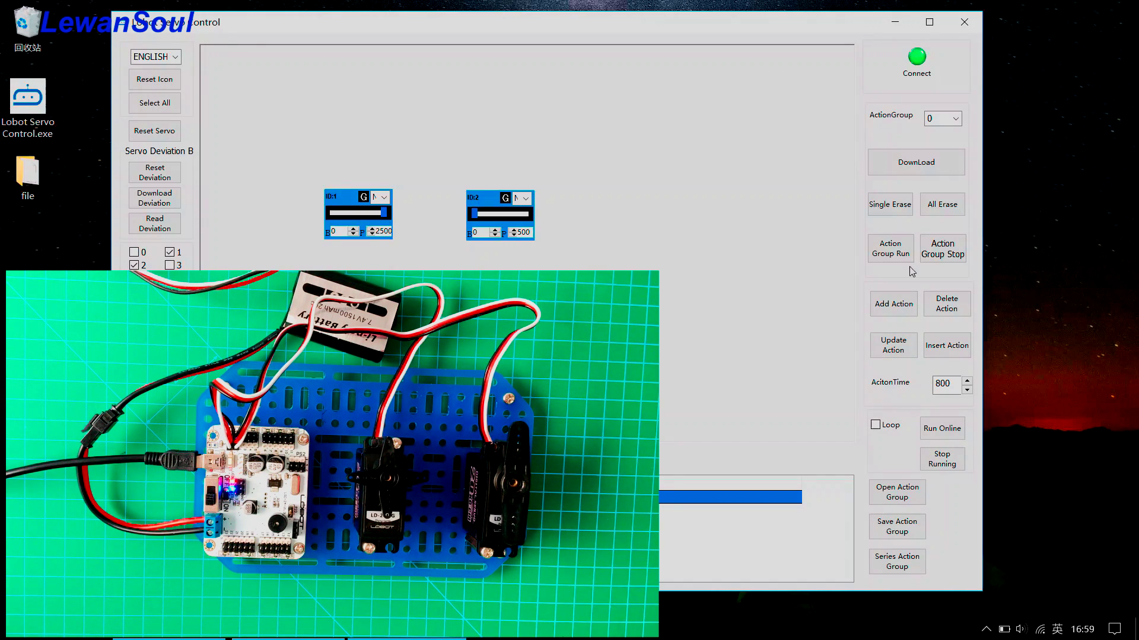
{"action": "left_click", "coordinate": [894, 305]}
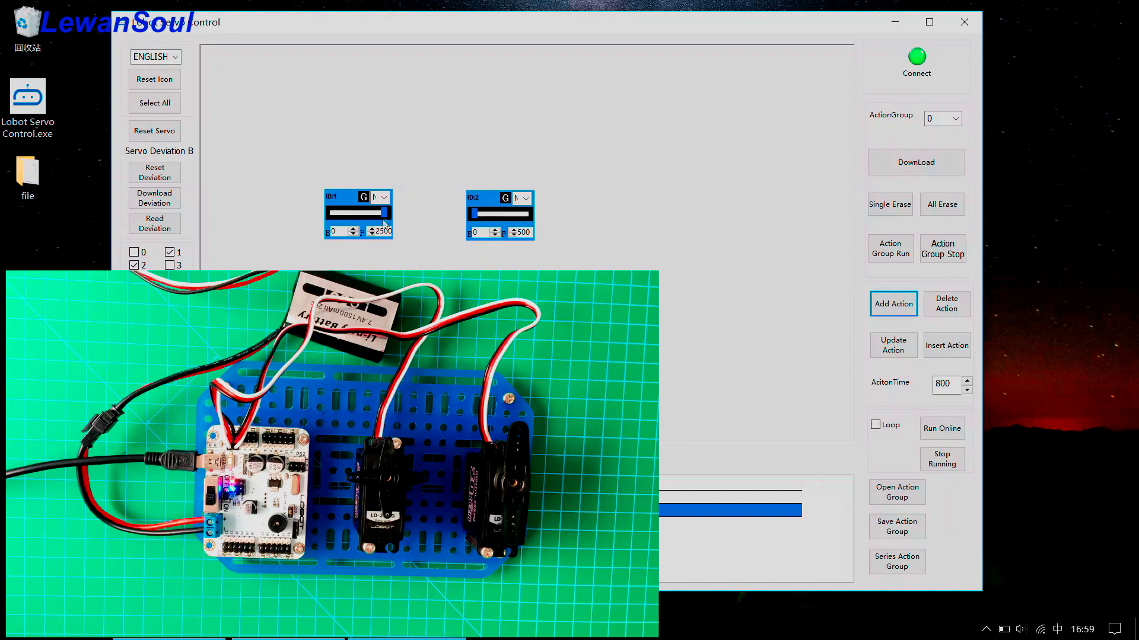
{"action": "left_click_drag", "start_coordinate": [384, 216], "coordinate": [333, 214]}
{"action": "left_click", "coordinate": [901, 305]}
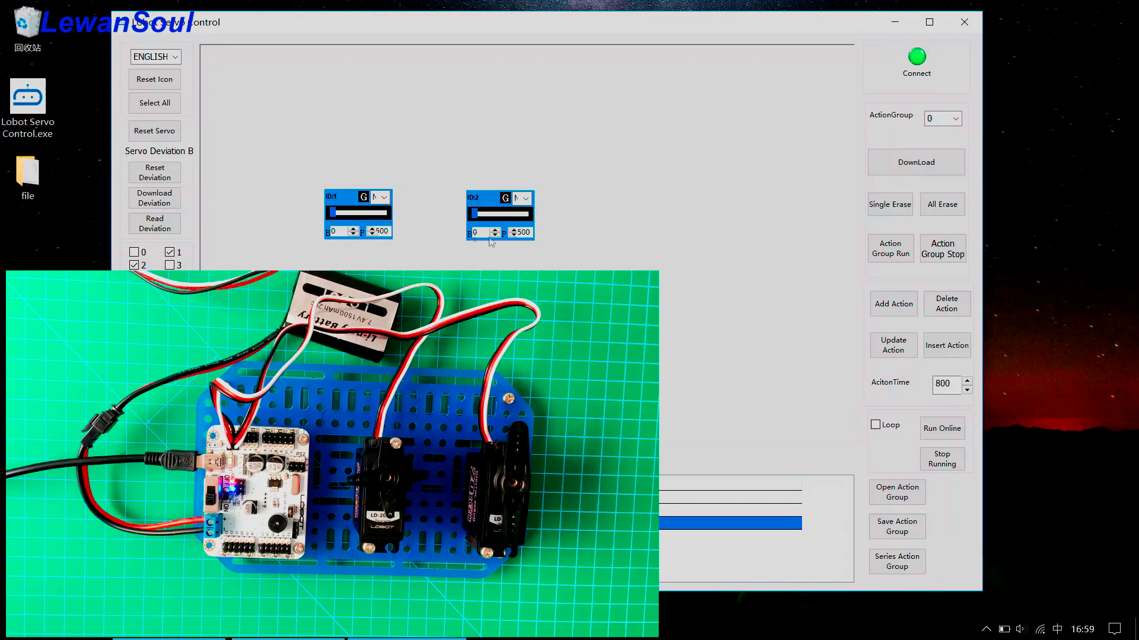
{"action": "left_click_drag", "start_coordinate": [477, 219], "coordinate": [527, 215]}
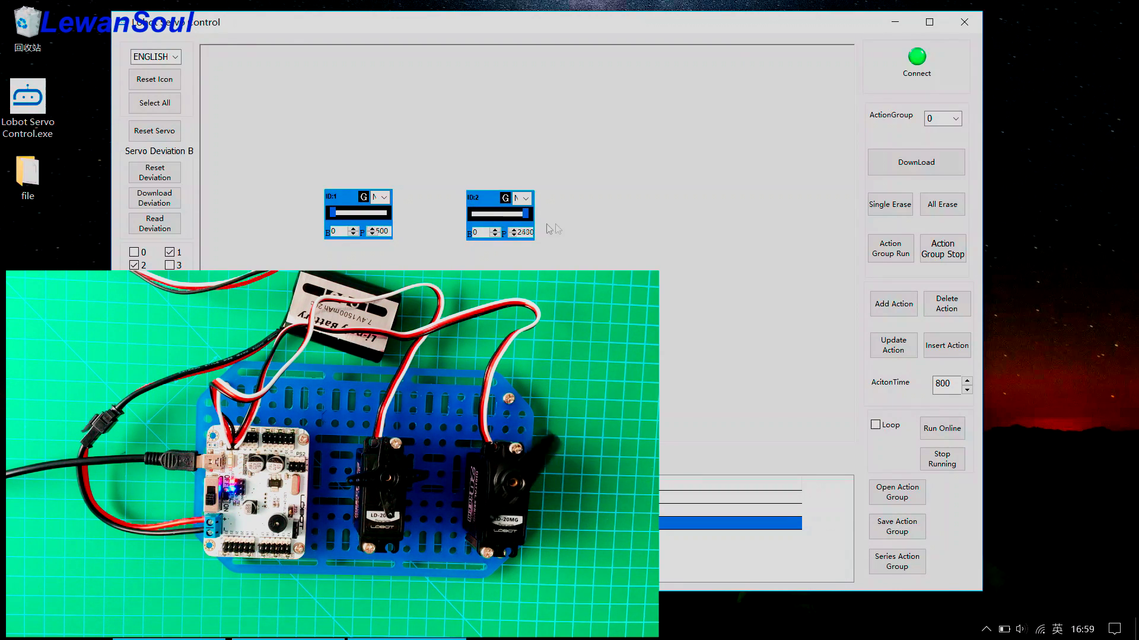
{"action": "left_click", "coordinate": [893, 304]}
{"action": "left_click_drag", "start_coordinate": [526, 215], "coordinate": [473, 216]}
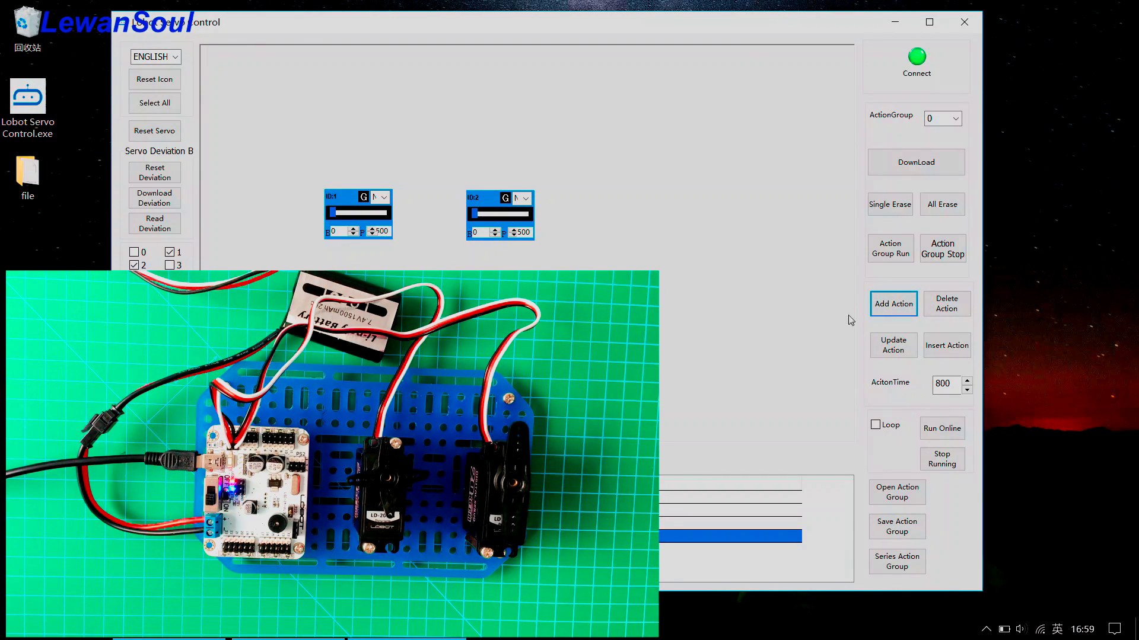
{"action": "left_click", "coordinate": [907, 308]}
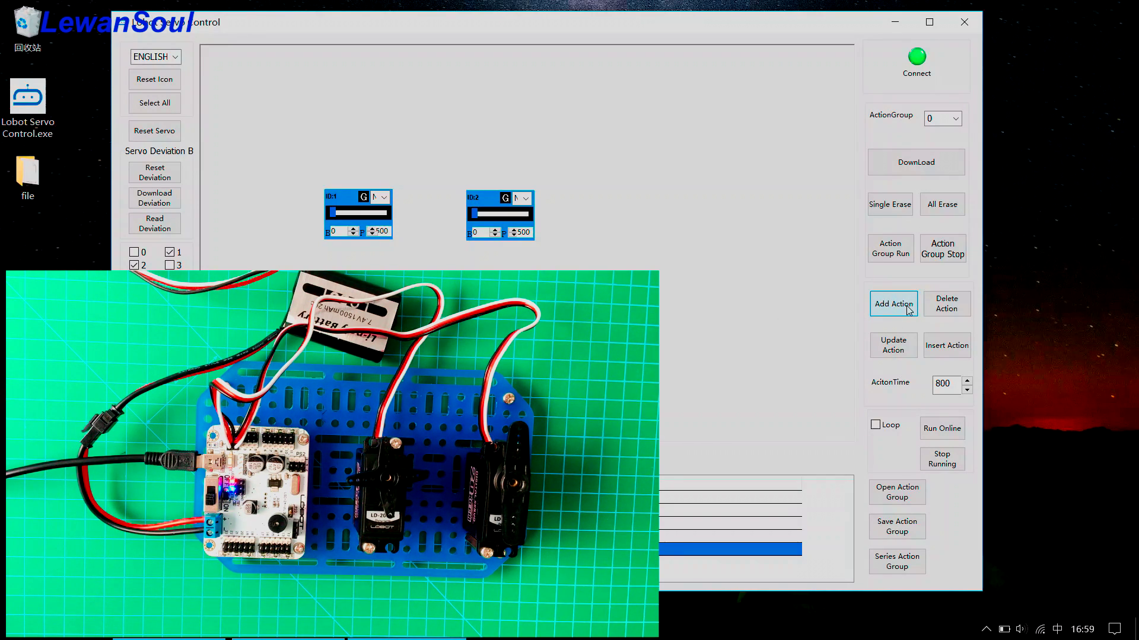
- Play the five-action 800 ms sequence online on the servos twice
{"action": "left_click", "coordinate": [941, 434]}
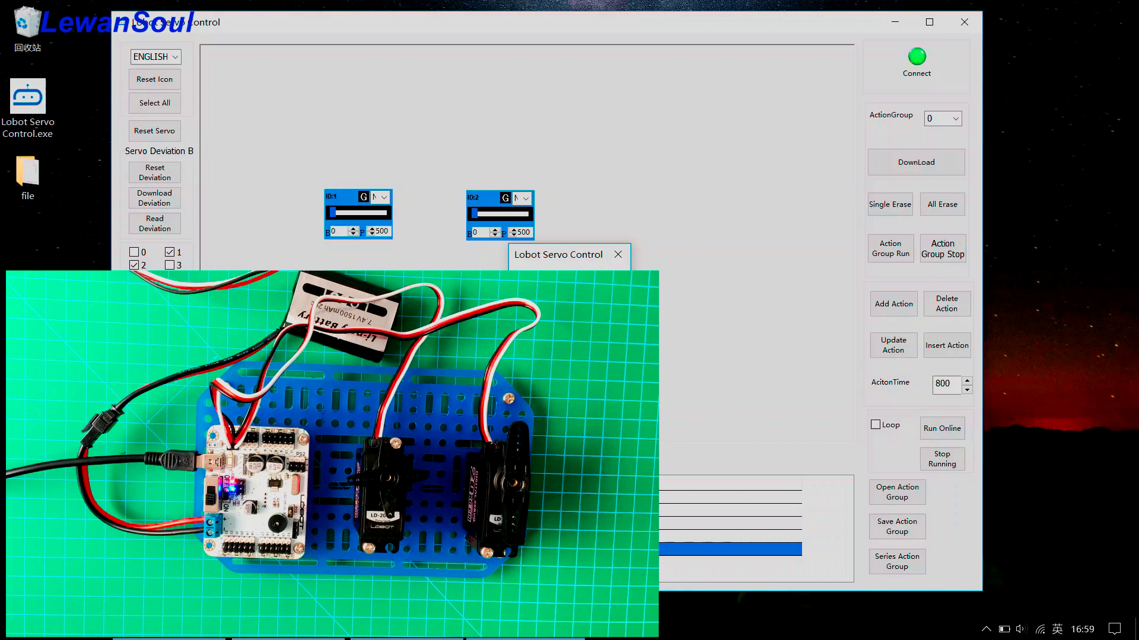
{"action": "left_click", "coordinate": [949, 428]}
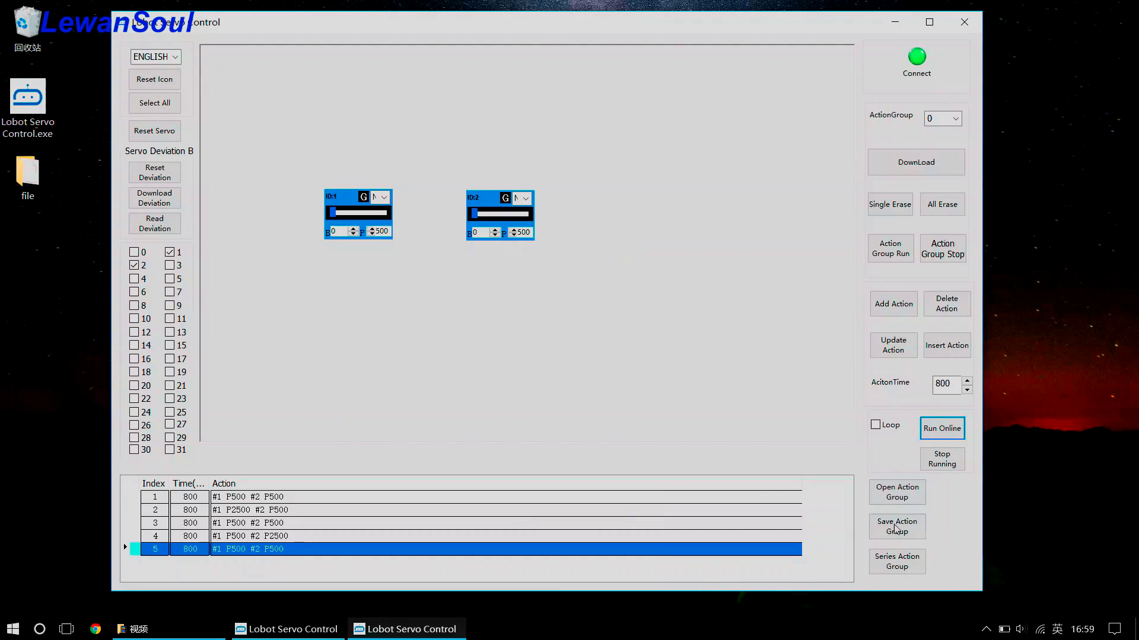
- Save the group as 2.rob and download it to the controller as action group 1
{"action": "left_click", "coordinate": [882, 531]}
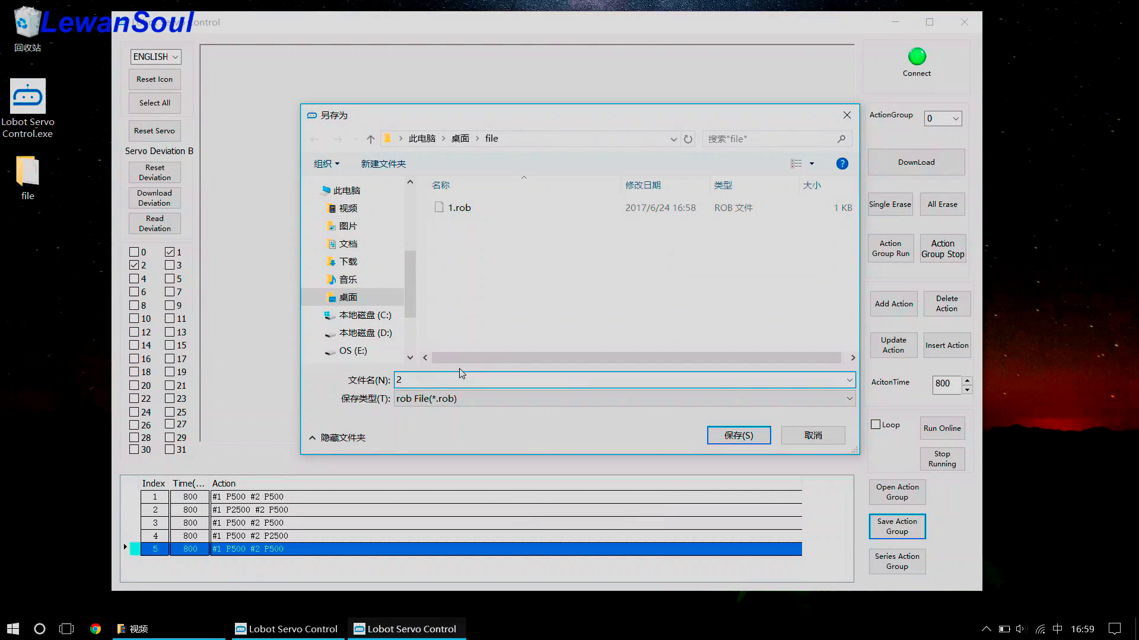
{"action": "left_click", "coordinate": [717, 437]}
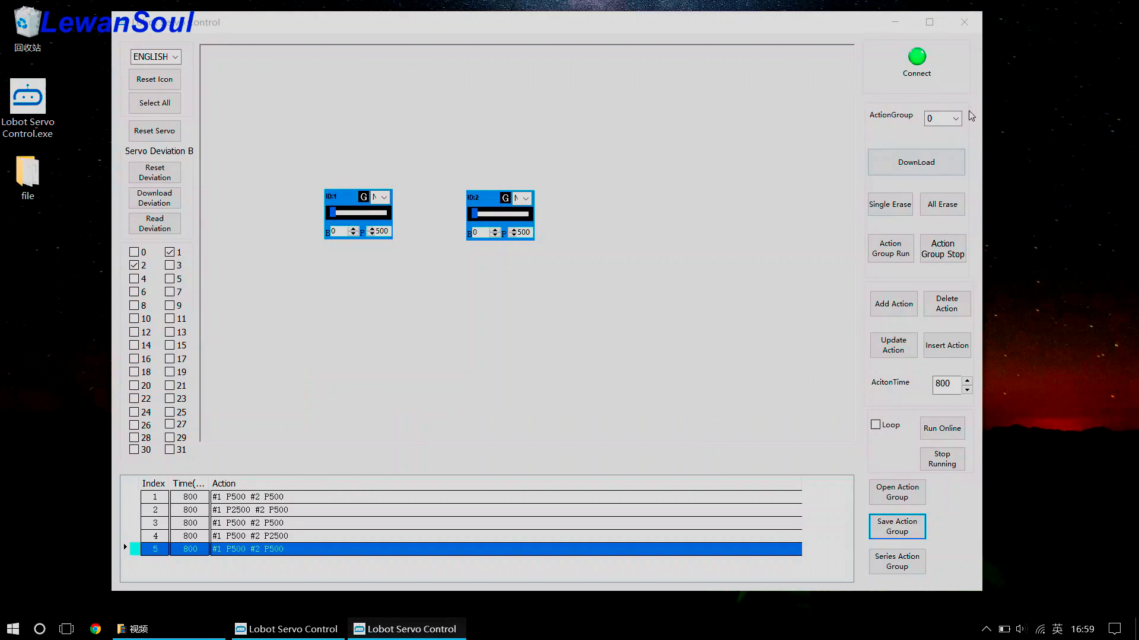
{"action": "left_click", "coordinate": [956, 119]}
{"action": "left_click", "coordinate": [925, 135]}
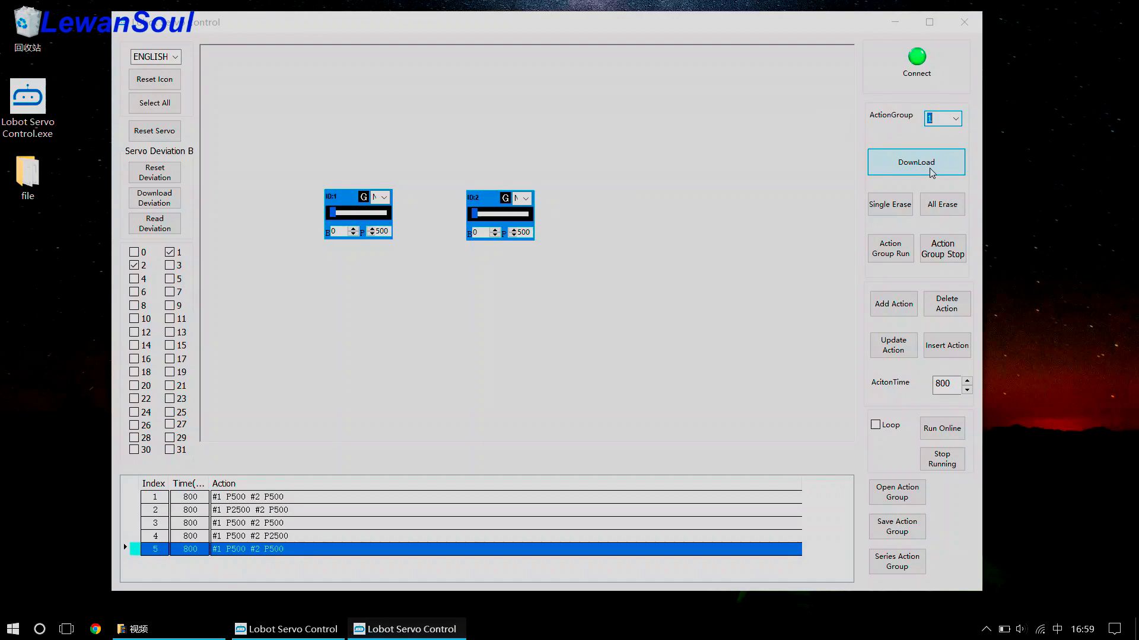
{"action": "left_click", "coordinate": [930, 170]}
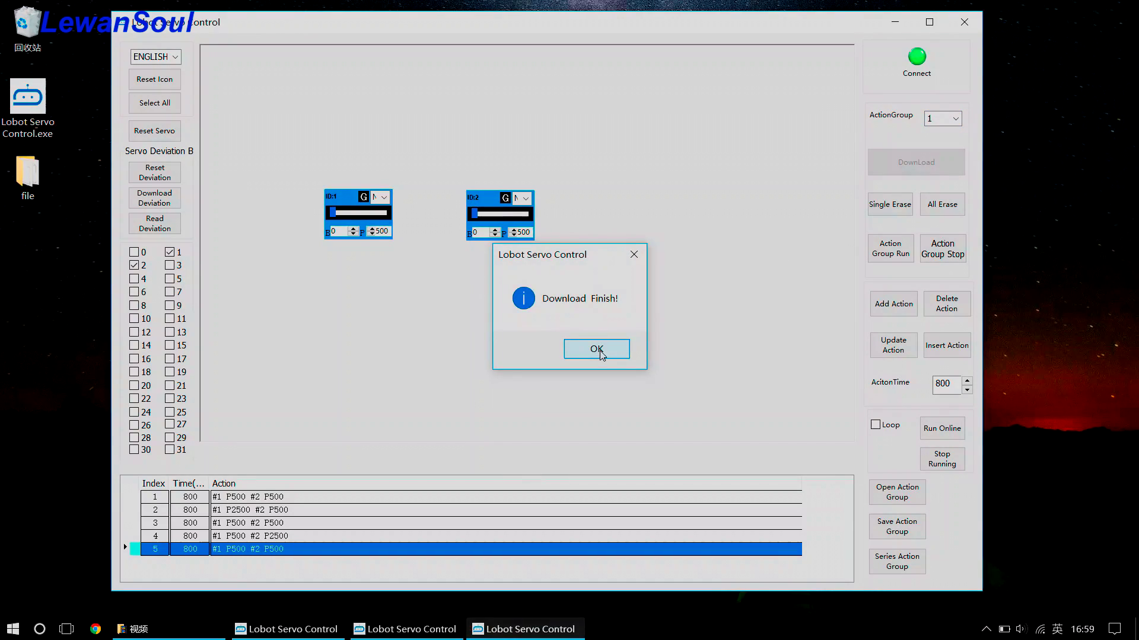
{"action": "left_click", "coordinate": [599, 352]}
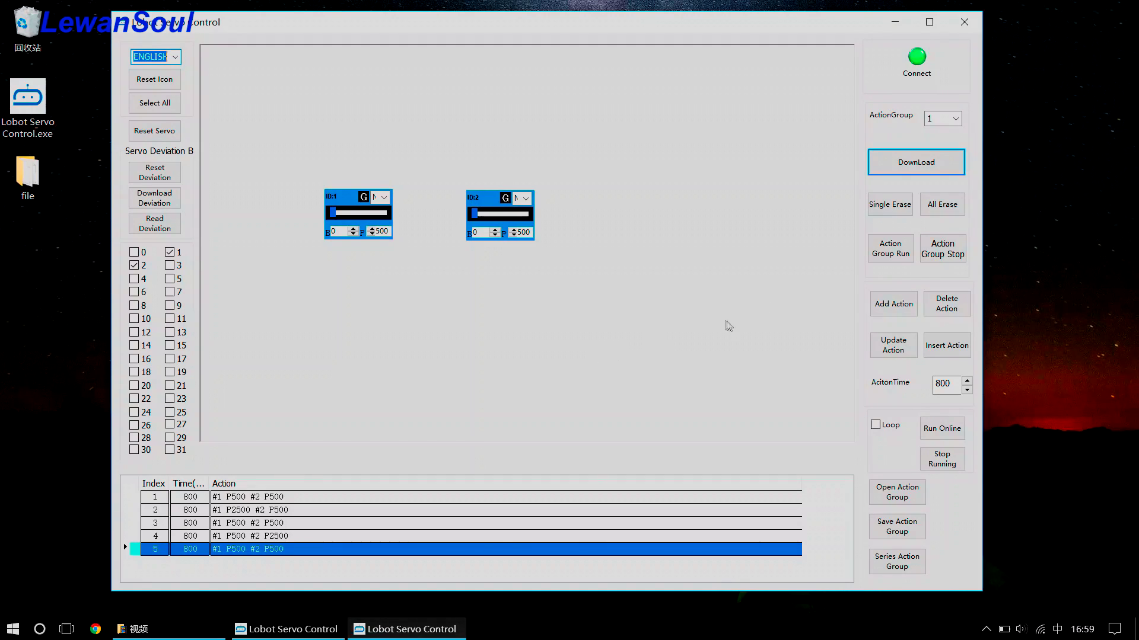
- Delete all five old actions, then add one fresh 800 ms row with both servos at P500
{"action": "left_click", "coordinate": [957, 310]}
{"action": "left_click", "coordinate": [957, 309]}
{"action": "left_click", "coordinate": [957, 309]}
{"action": "left_click", "coordinate": [957, 309]}
{"action": "left_click", "coordinate": [957, 309]}
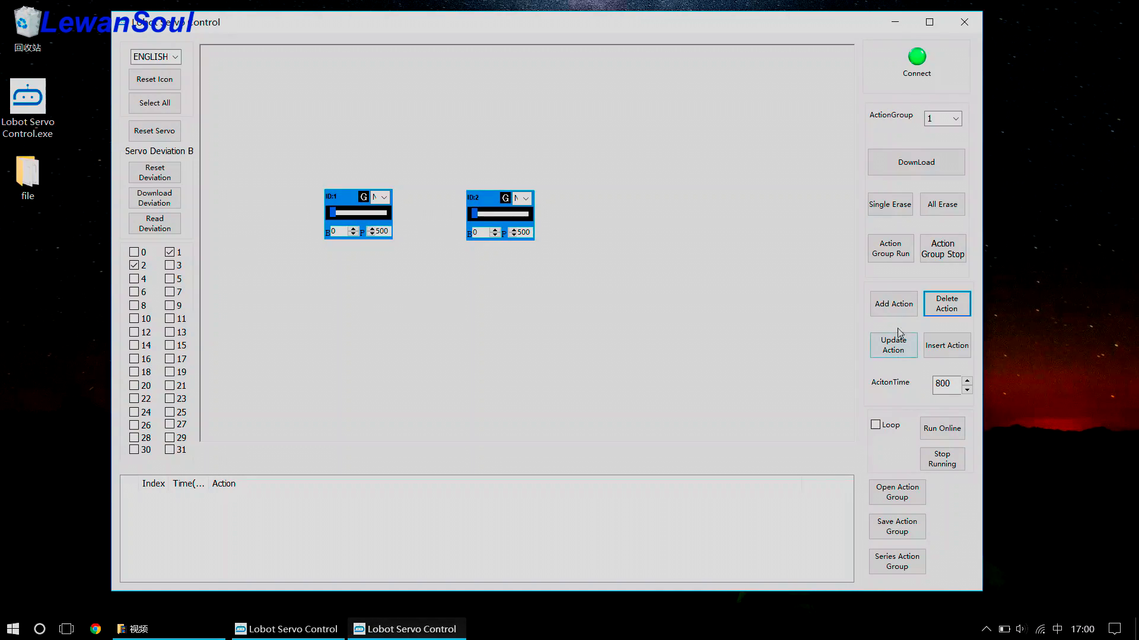
{"action": "left_click", "coordinate": [894, 310]}
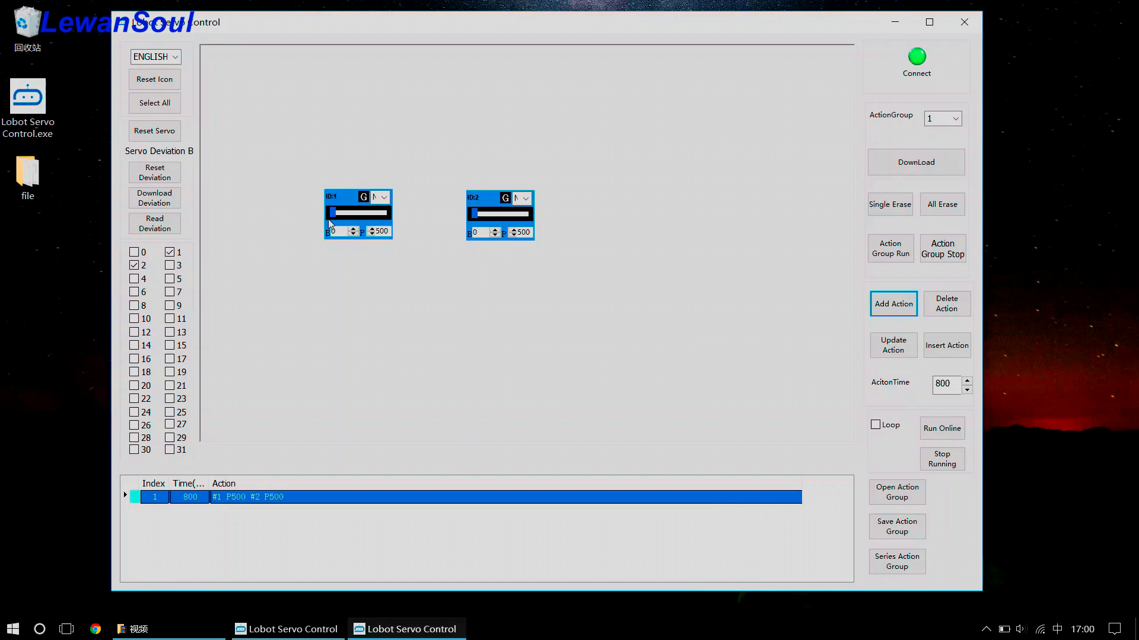
- Change row 1's action time from 800 to 1600 ms
{"action": "left_click_drag", "start_coordinate": [958, 384], "coordinate": [918, 393]}
{"action": "type", "text": "16"}
{"action": "left_click", "coordinate": [893, 346]}
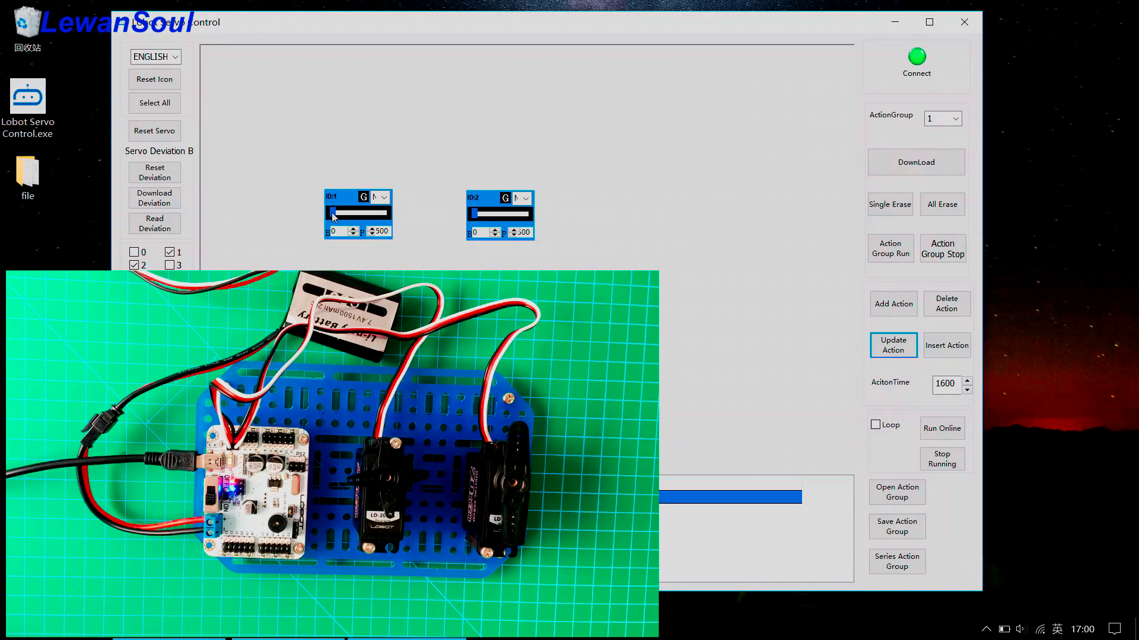
- Add a row with servo 1 at 2500, then a row with both servos at 2500
{"action": "left_click_drag", "start_coordinate": [333, 216], "coordinate": [403, 224]}
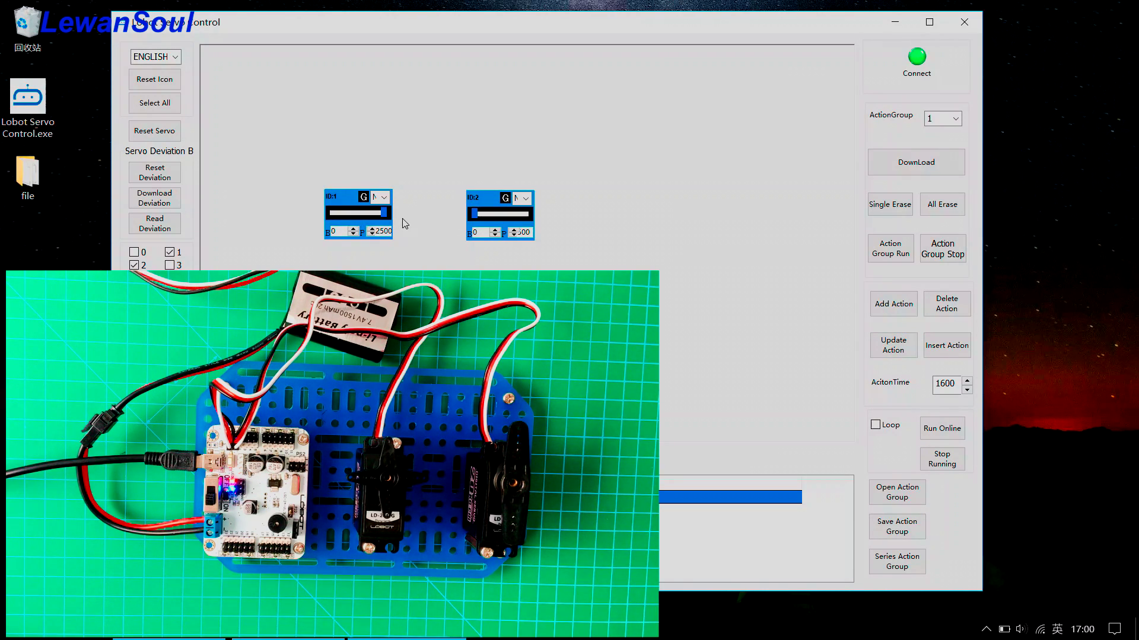
{"action": "left_click", "coordinate": [893, 303]}
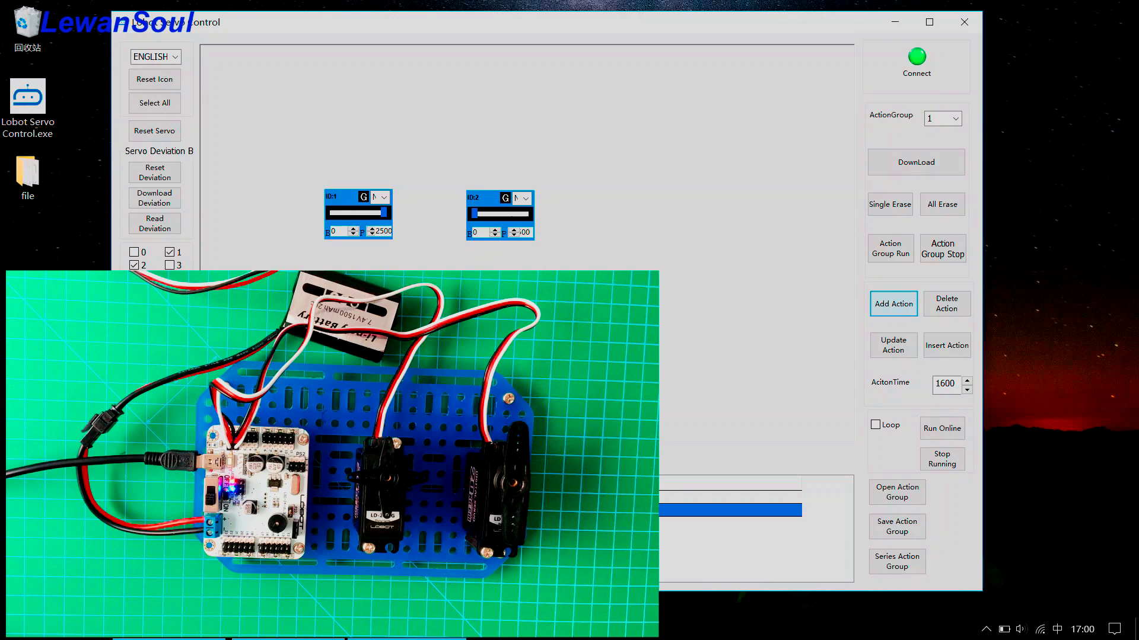
{"action": "left_click_drag", "start_coordinate": [475, 218], "coordinate": [525, 215]}
{"action": "left_click", "coordinate": [897, 312]}
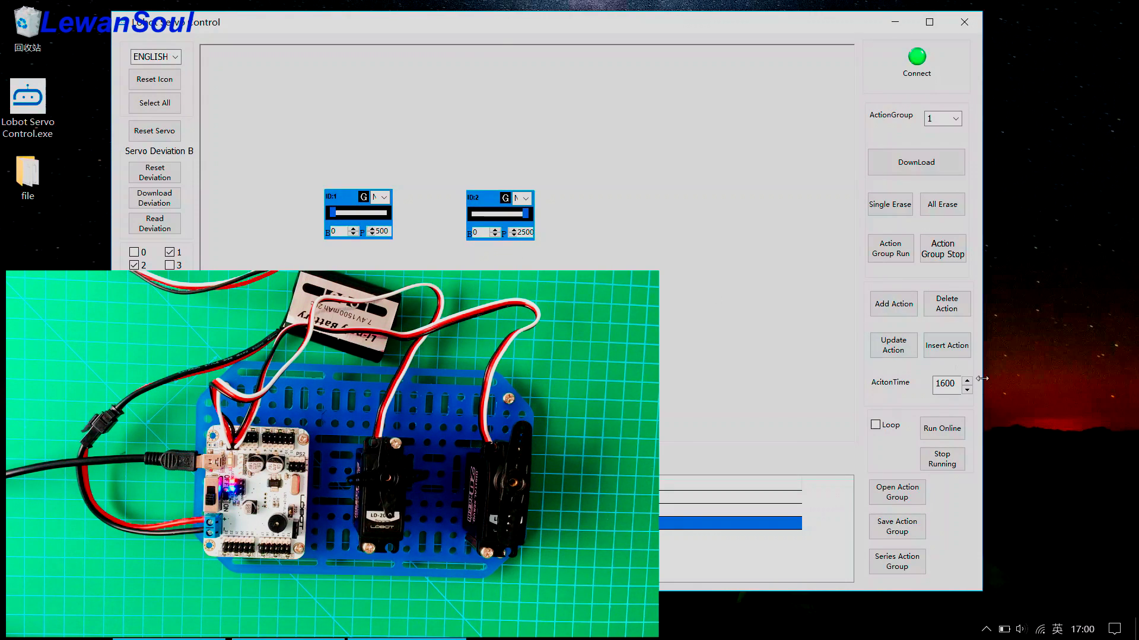
- Add rows with servo 2 alone at 2500 and both servos at 500, then run the sequence online
{"action": "left_click", "coordinate": [879, 314]}
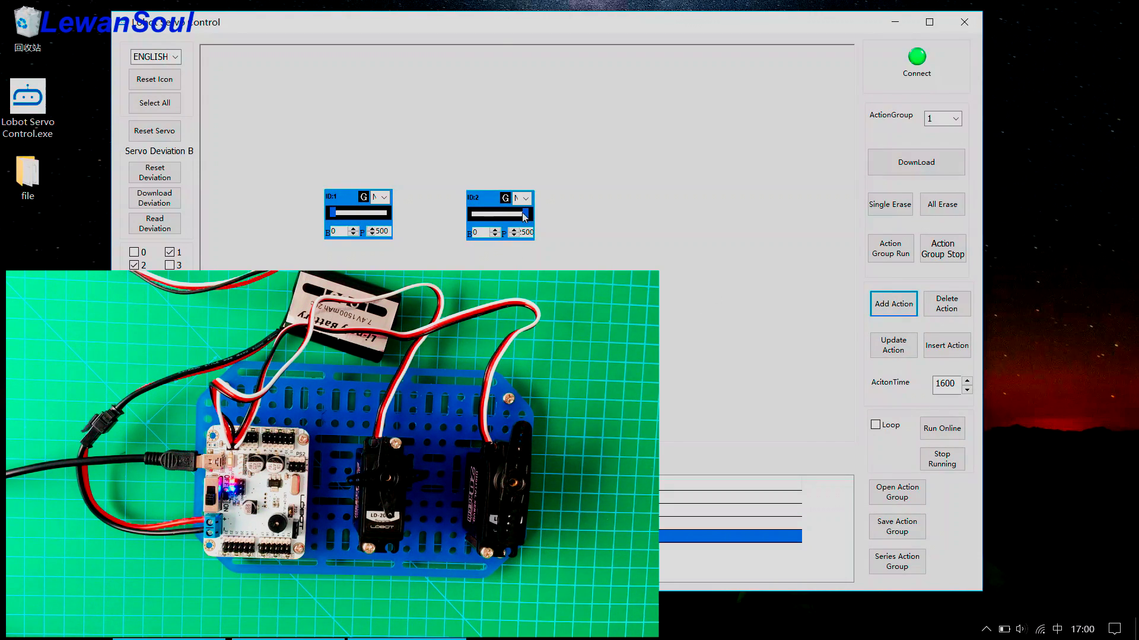
{"action": "left_click_drag", "start_coordinate": [528, 216], "coordinate": [474, 213]}
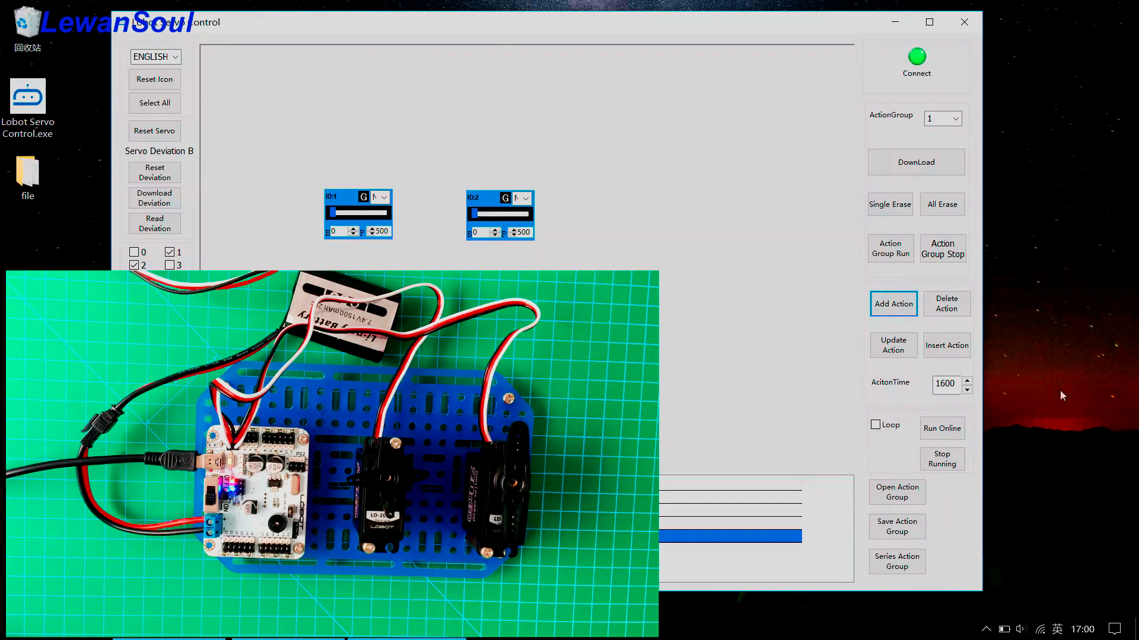
{"action": "left_click", "coordinate": [878, 313]}
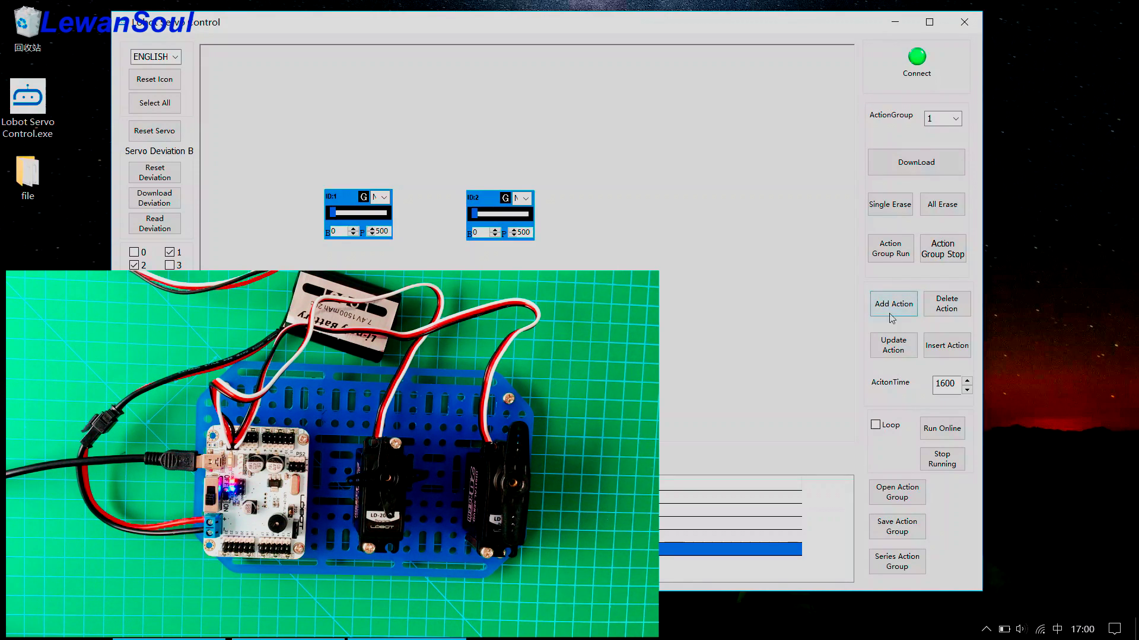
{"action": "left_click", "coordinate": [950, 430]}
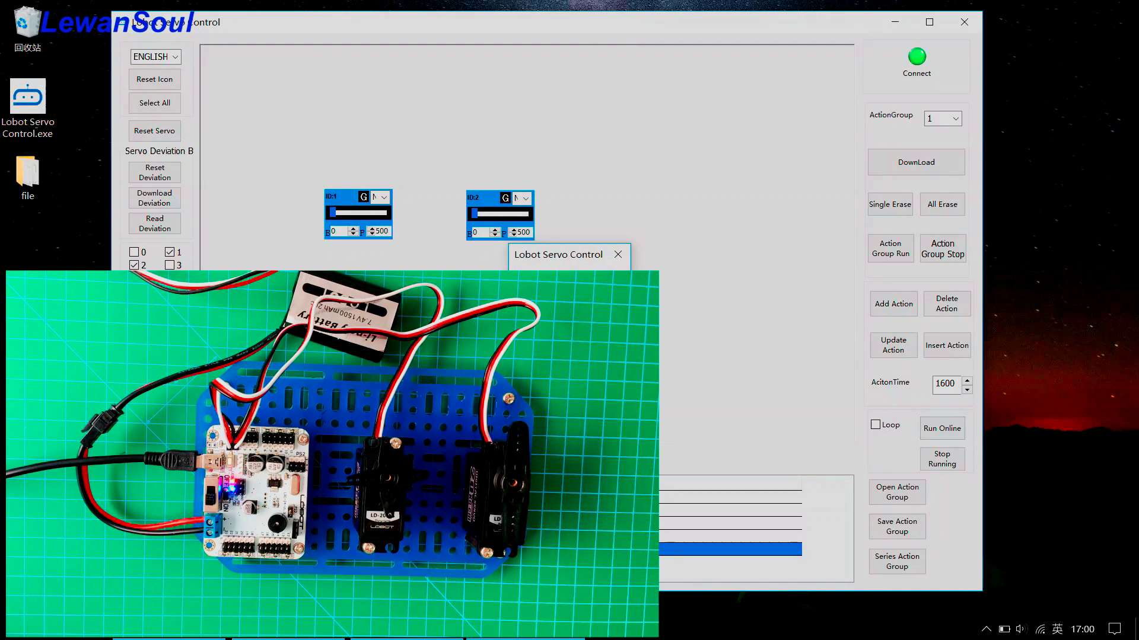
- Replay the five-row 1600 ms sequence on the servos, then begin saving the action group
{"action": "left_click", "coordinate": [952, 431]}
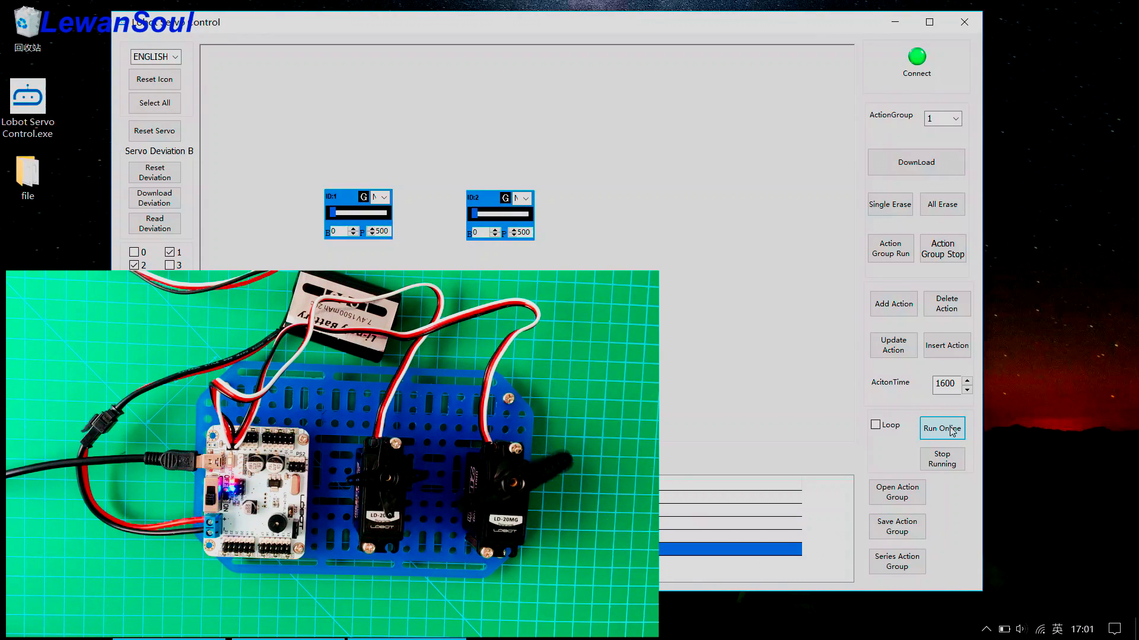
{"action": "left_click", "coordinate": [896, 527]}
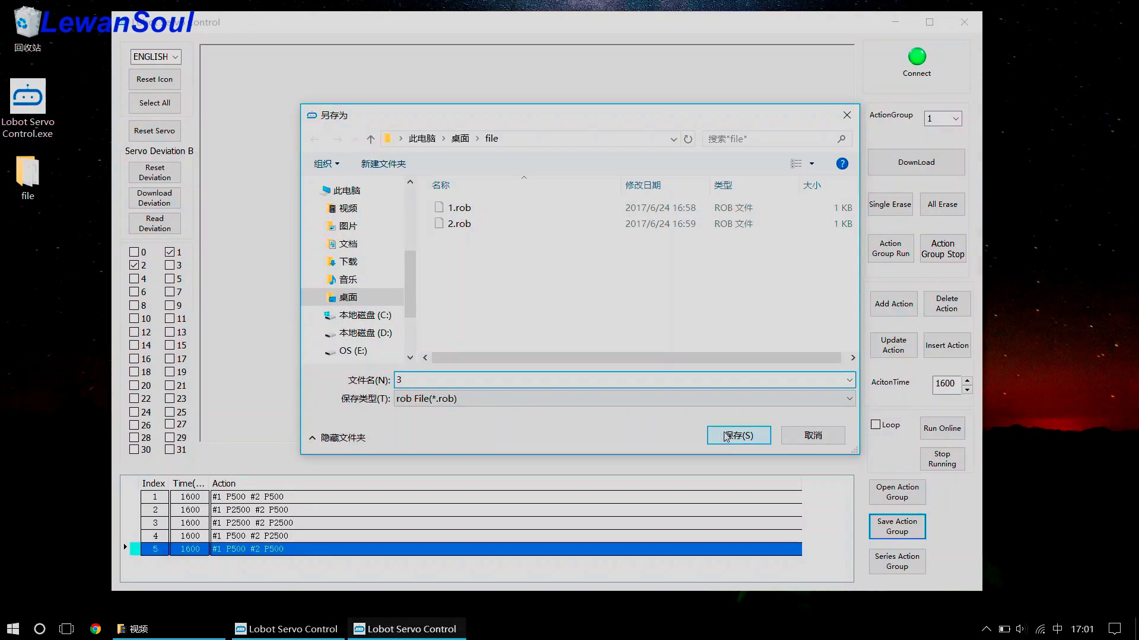
- Save the group as a .rob file and download it to action group 2
{"action": "left_click", "coordinate": [729, 438]}
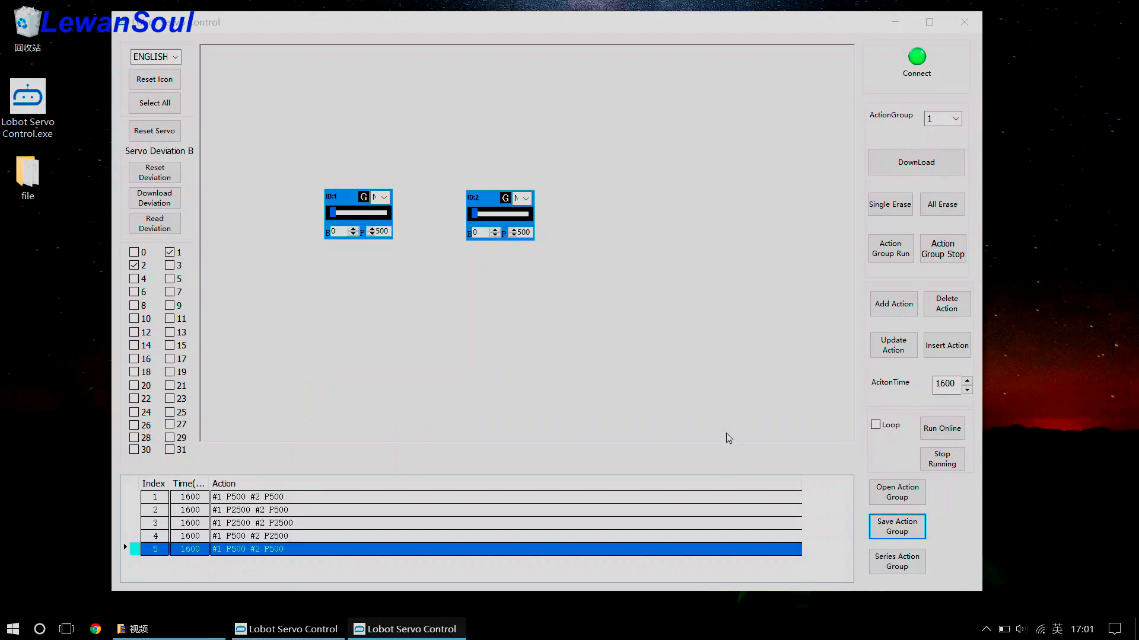
{"action": "left_click", "coordinate": [955, 119]}
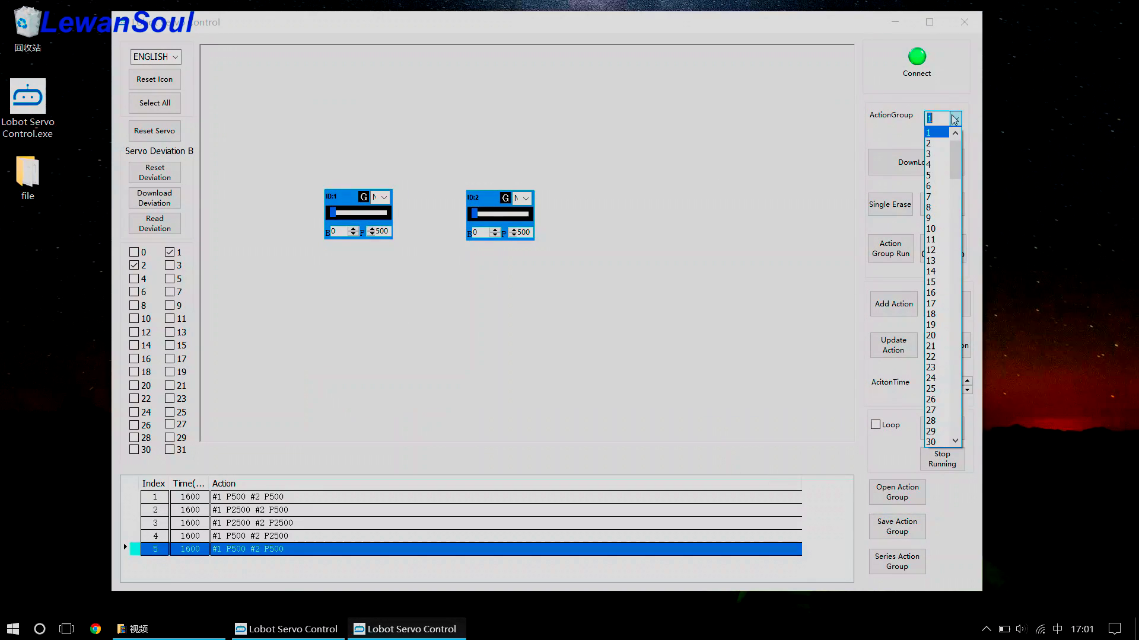
{"action": "left_click", "coordinate": [934, 146]}
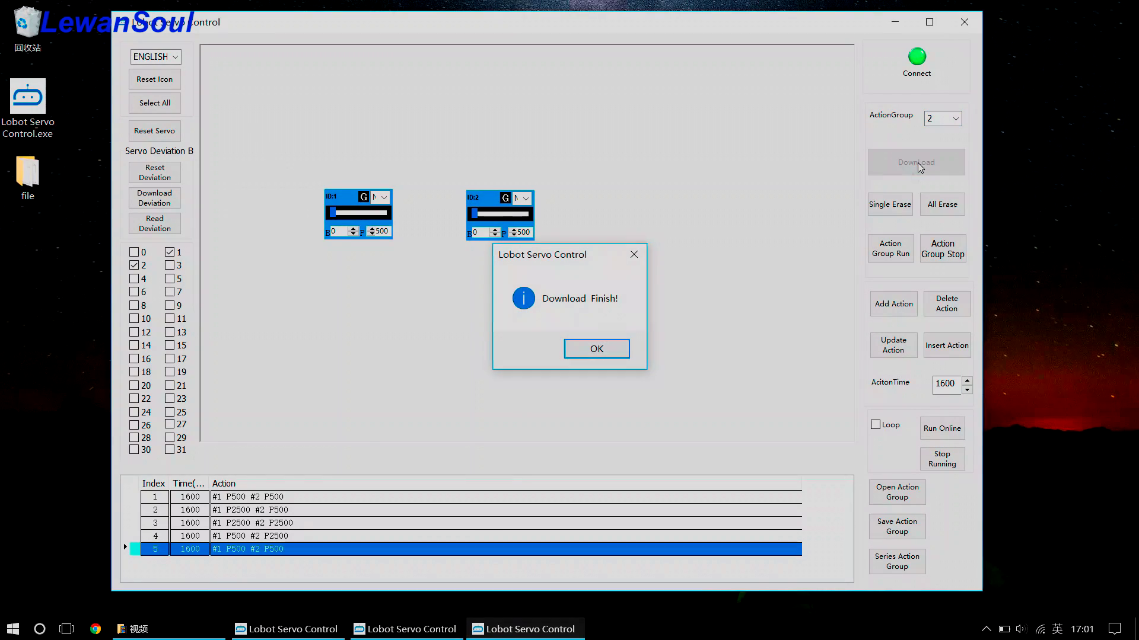
{"action": "left_click", "coordinate": [602, 352]}
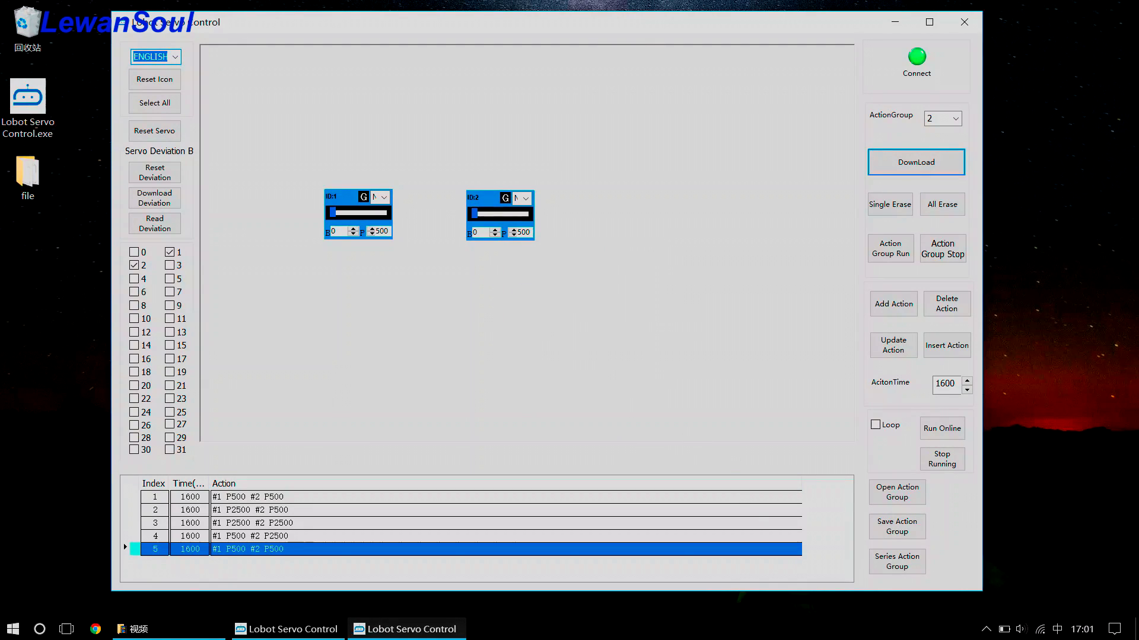